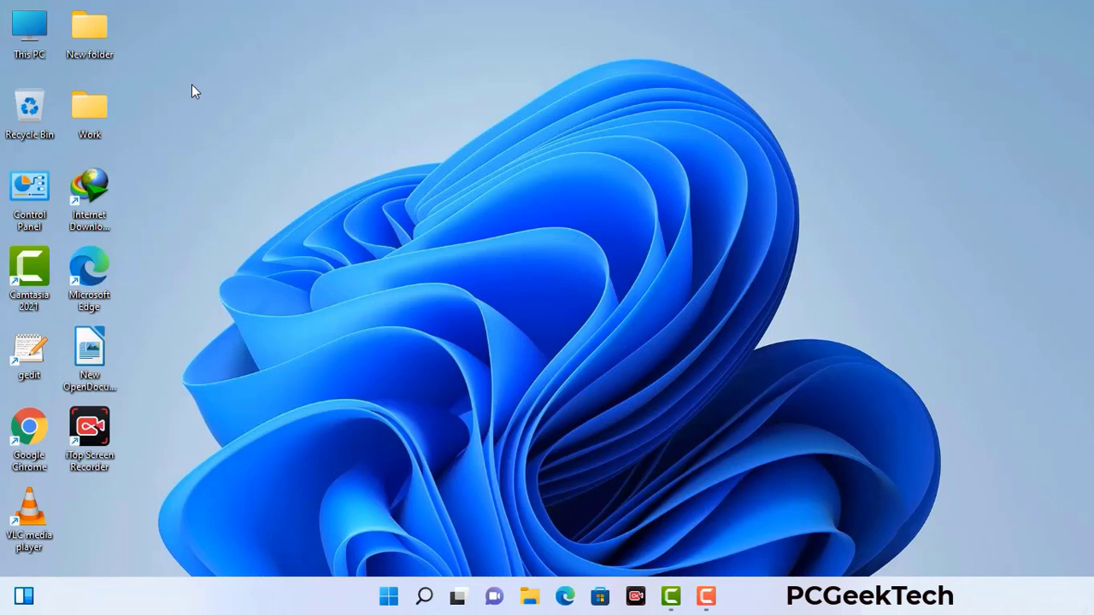
- Launch System Configuration (msconfig) from the Run box
{"action": "key", "text": "super+r"}
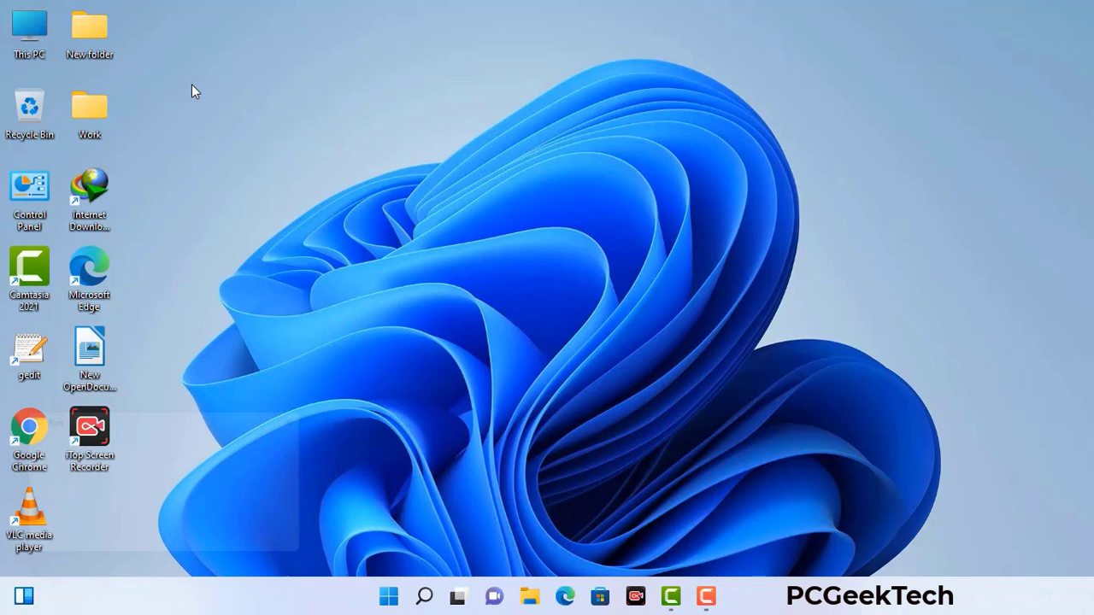
{"action": "left_click_drag", "start_coordinate": [186, 416], "coordinate": [481, 135]}
{"action": "left_click", "coordinate": [435, 215]}
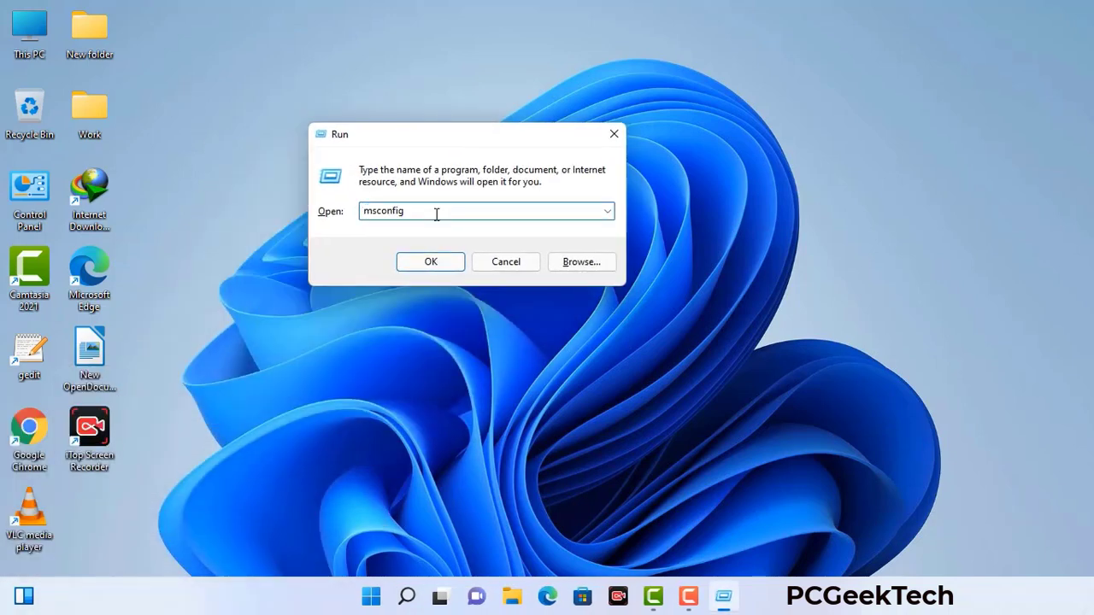
{"action": "left_click", "coordinate": [427, 262]}
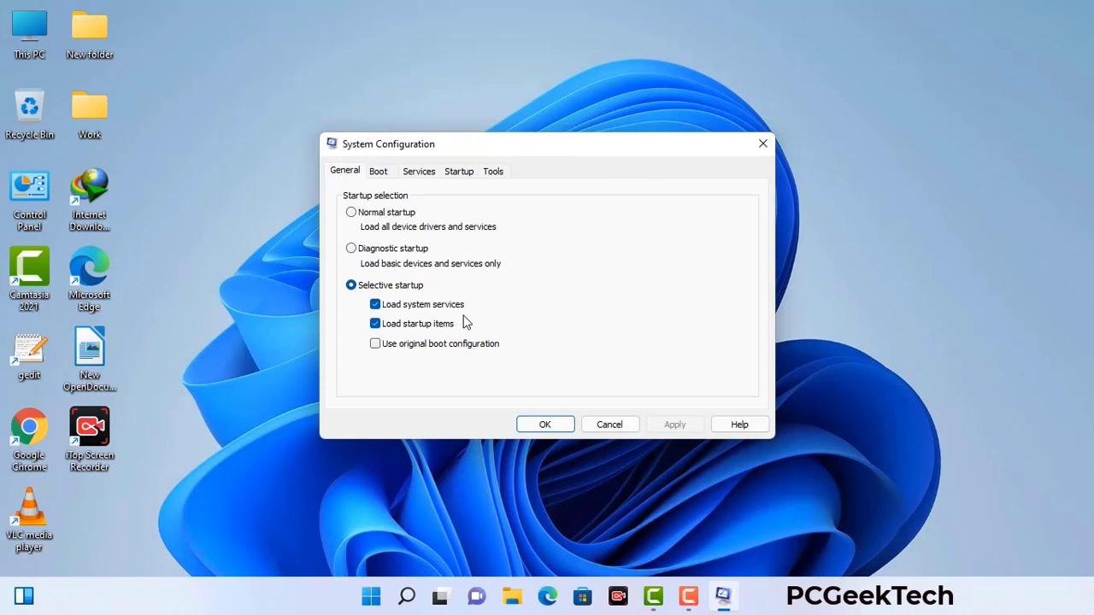
- Enable Safe boot with the Network option on the Boot tab and apply it
{"action": "left_click", "coordinate": [381, 174]}
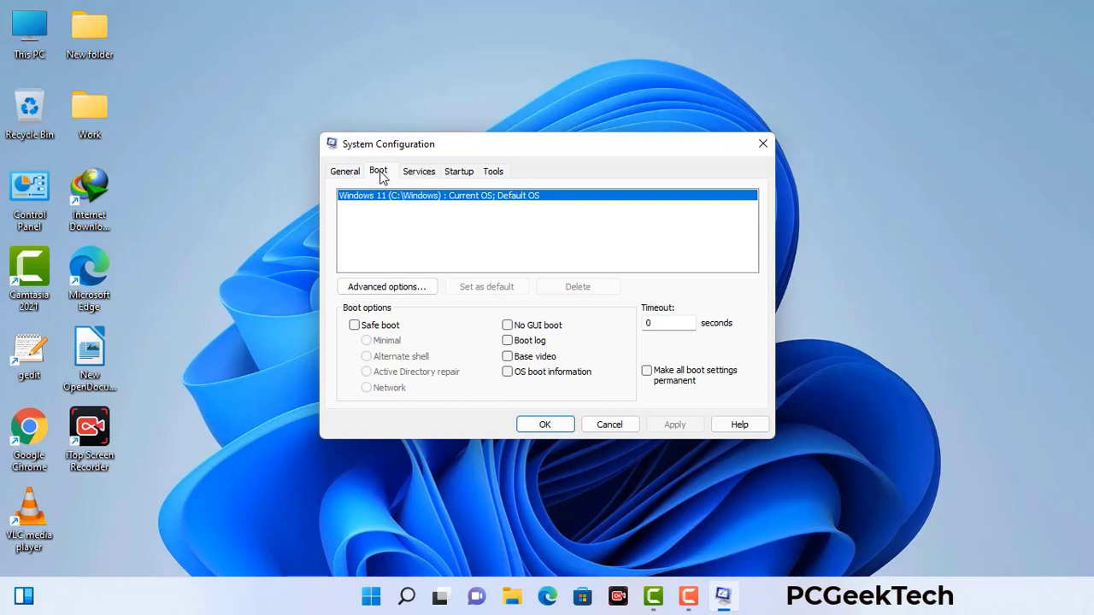
{"action": "left_click", "coordinate": [354, 326]}
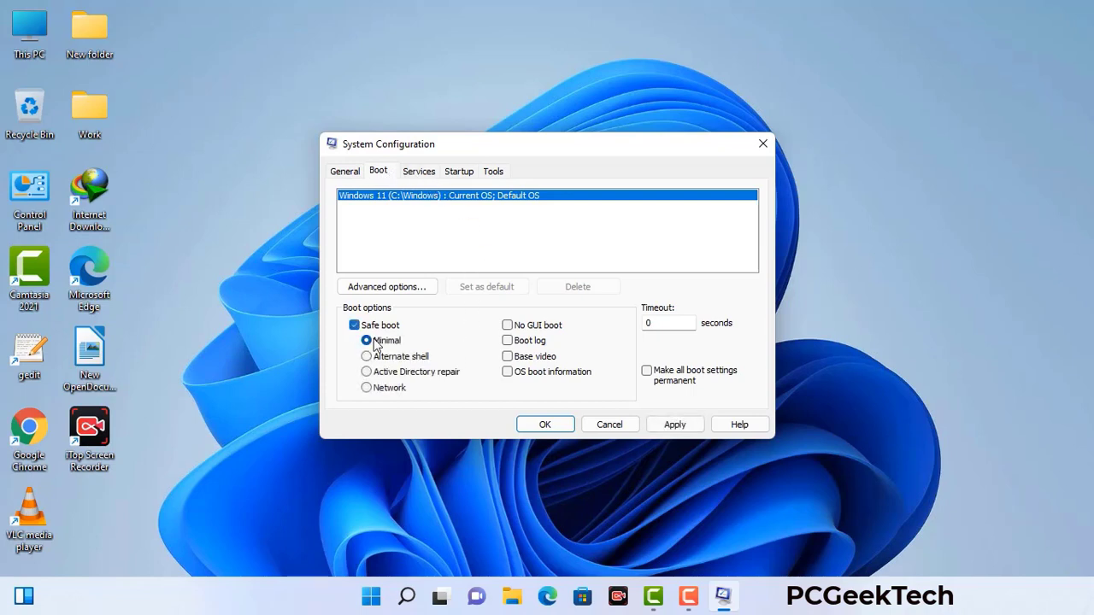
{"action": "left_click", "coordinate": [389, 389]}
{"action": "left_click", "coordinate": [674, 424]}
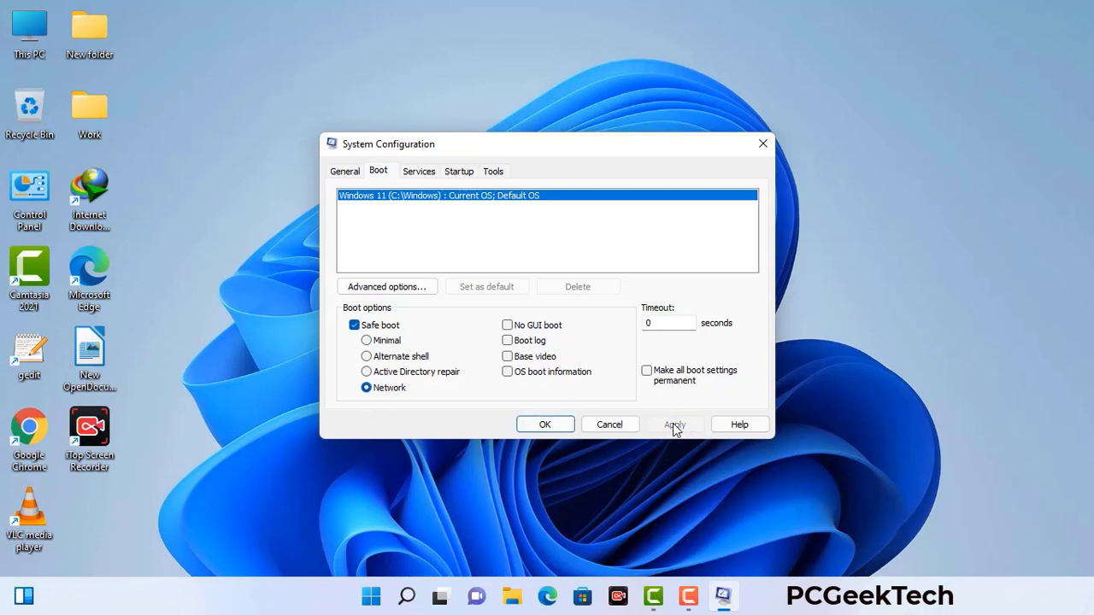
{"action": "left_click", "coordinate": [544, 425]}
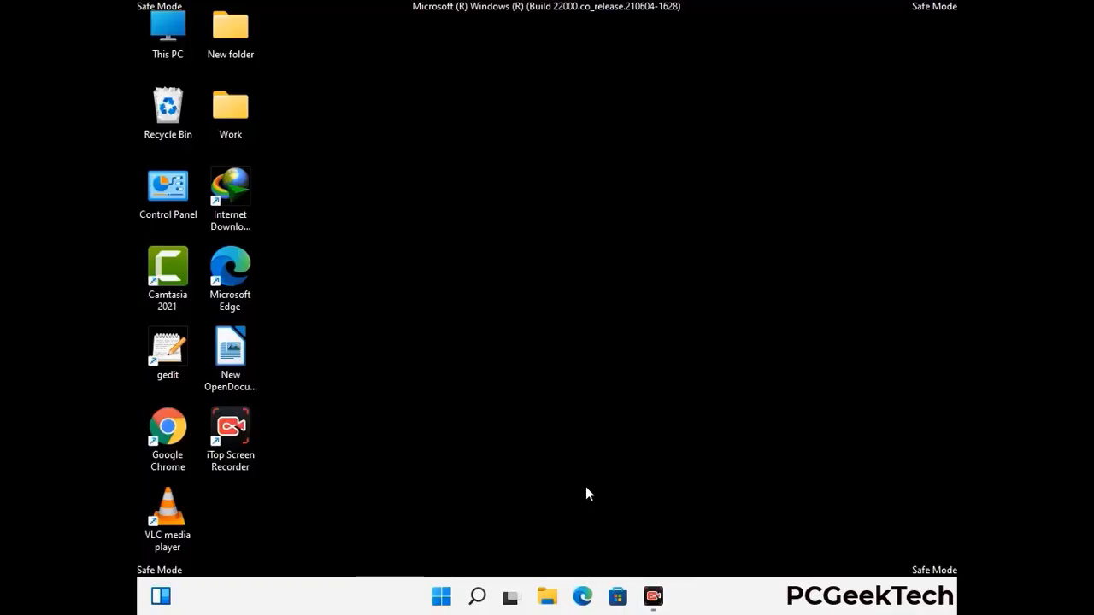
- Turn on 'Show hidden files, folders, and drives' in File Explorer Options, then close Control Panel
{"action": "double_click", "coordinate": [169, 202]}
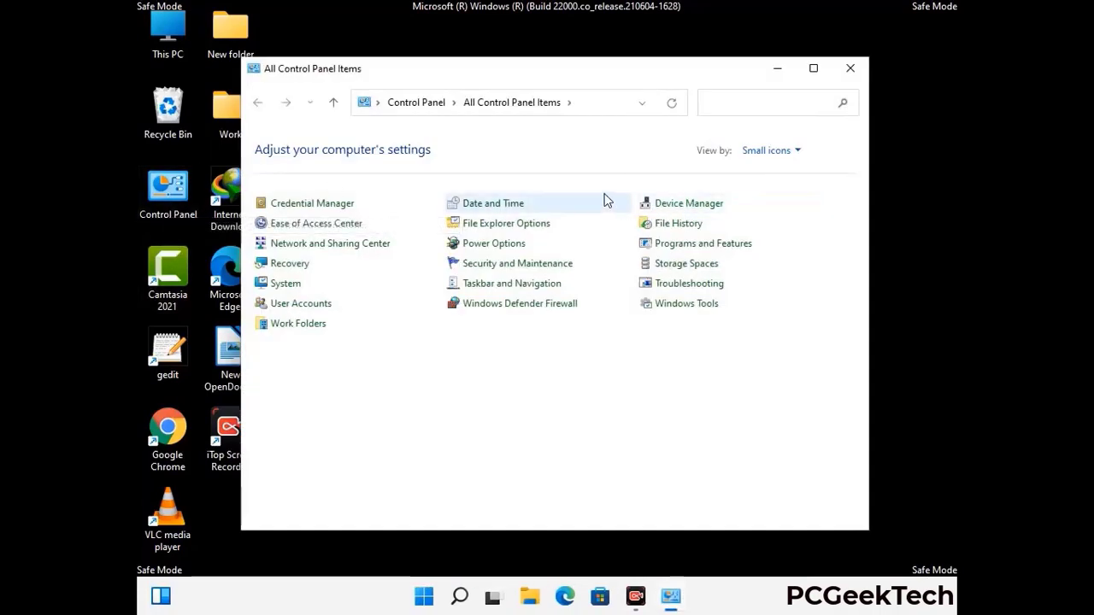
{"action": "left_click", "coordinate": [528, 228]}
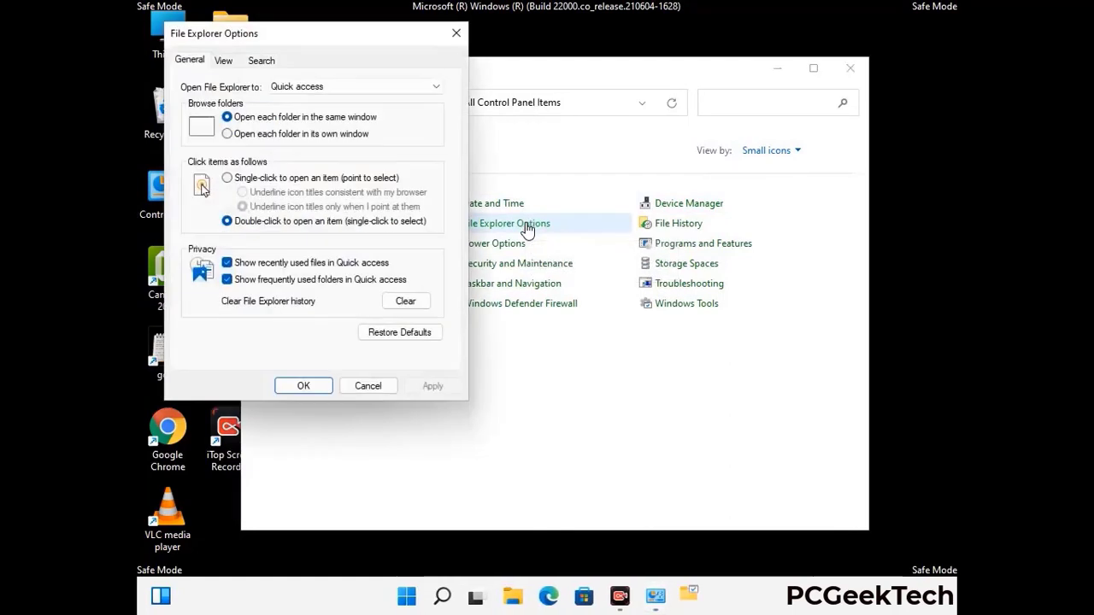
{"action": "left_click", "coordinate": [227, 61]}
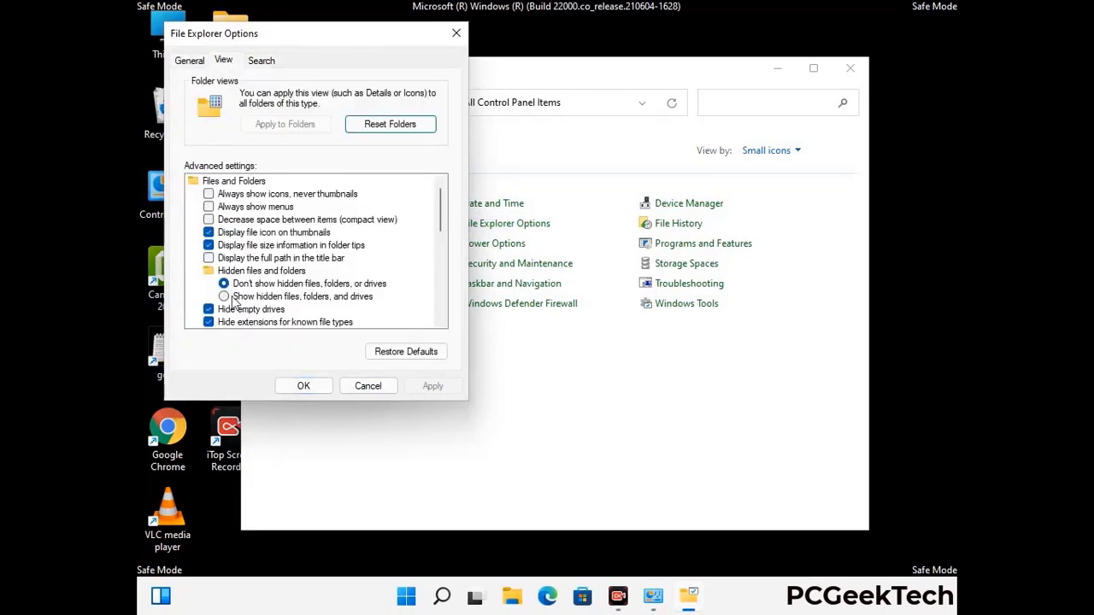
{"action": "left_click", "coordinate": [224, 296]}
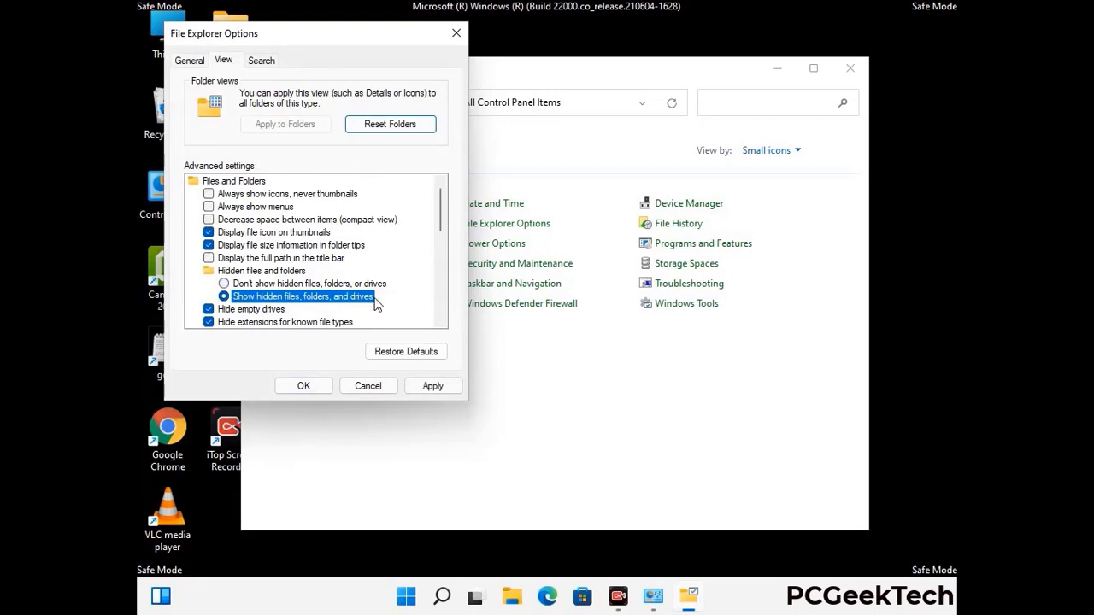
{"action": "left_click", "coordinate": [433, 386]}
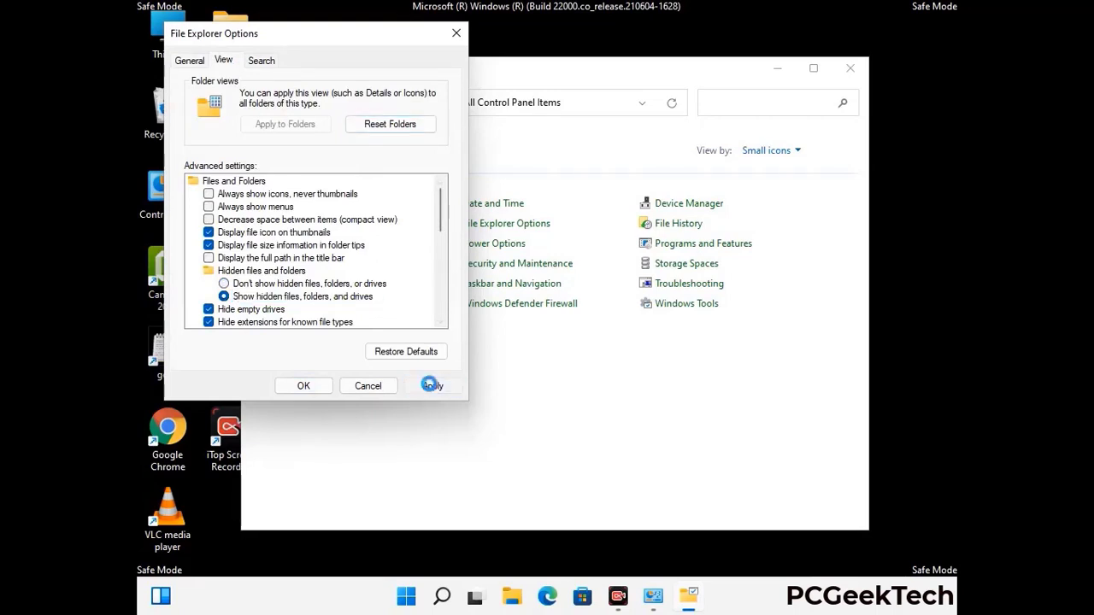
{"action": "left_click", "coordinate": [291, 386]}
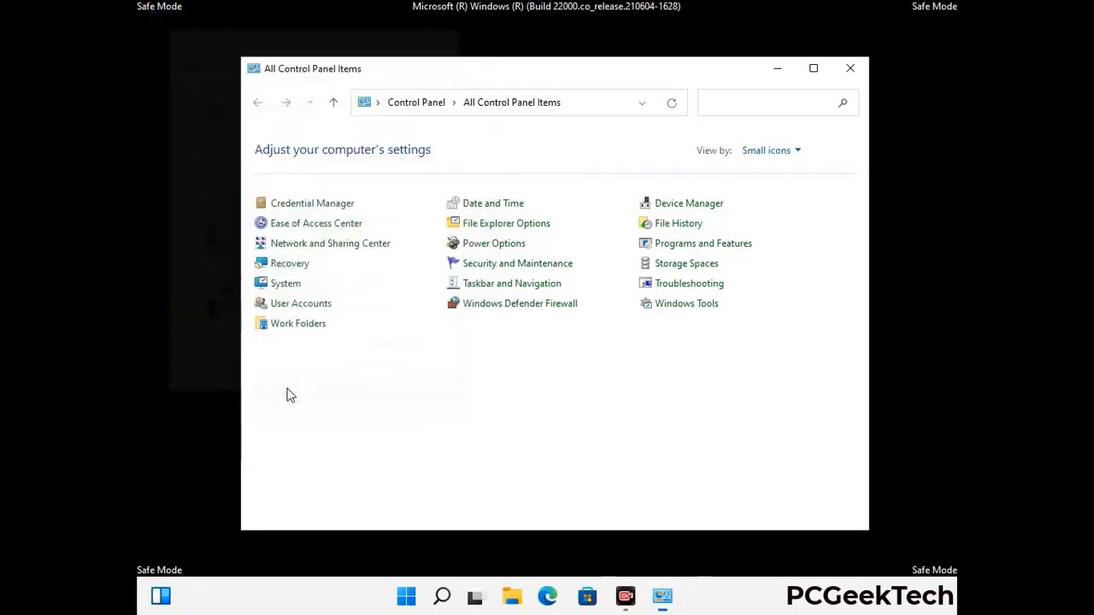
{"action": "left_click", "coordinate": [848, 70]}
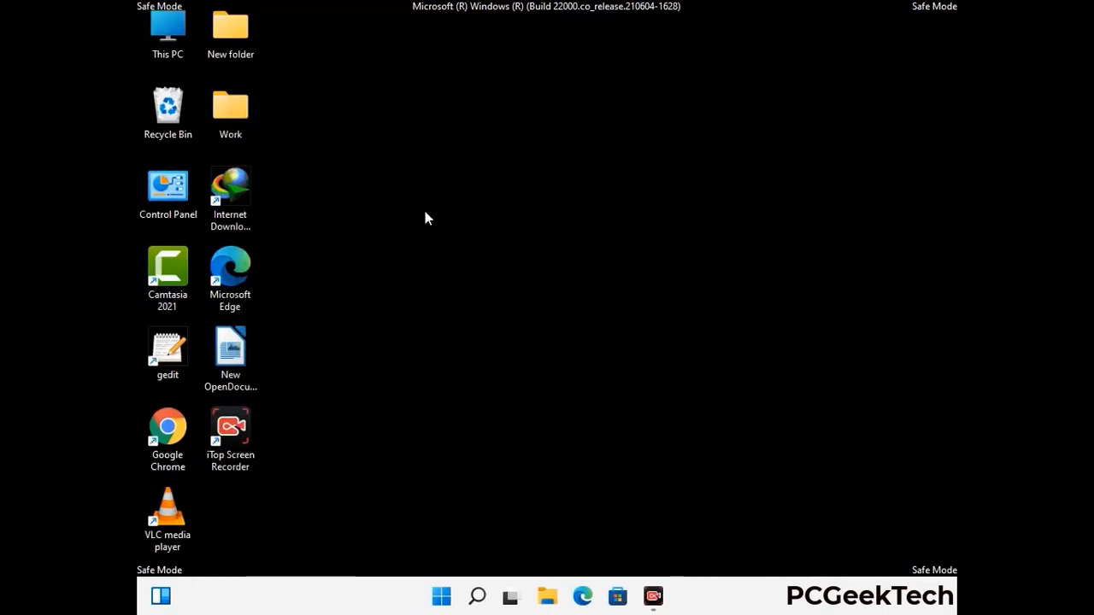
- Navigate to C:\Windows\System32\drivers\etc in File Explorer
{"action": "double_click", "coordinate": [162, 53]}
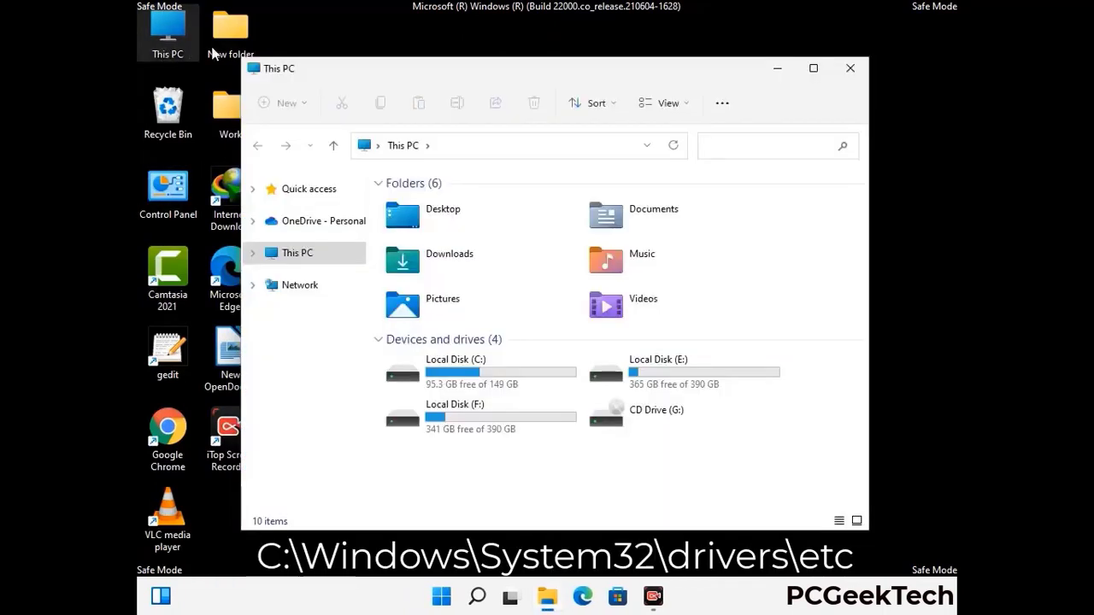
{"action": "double_click", "coordinate": [478, 376]}
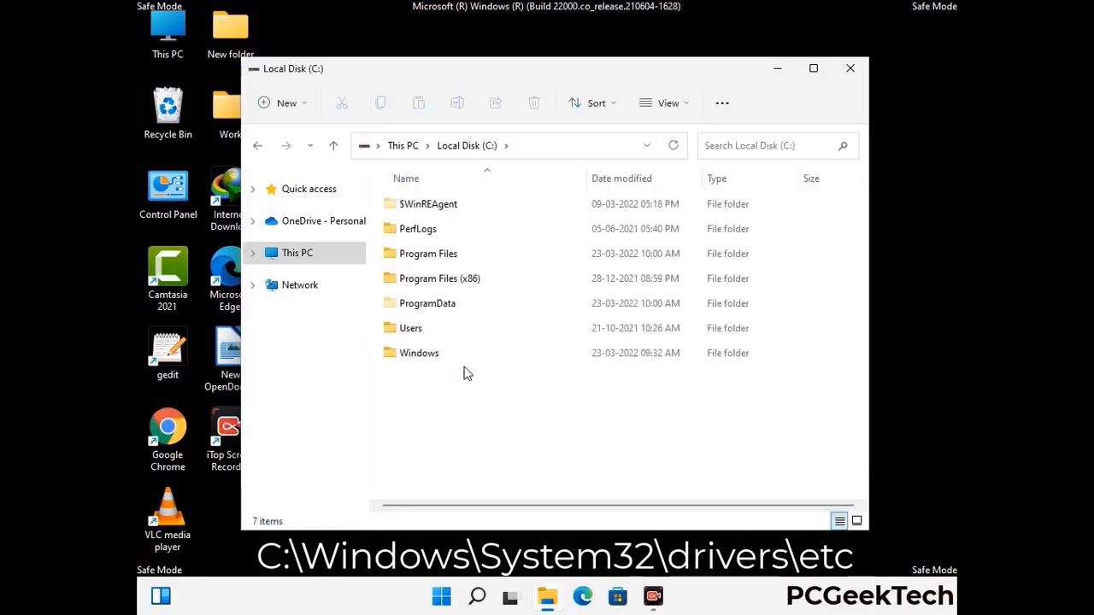
{"action": "double_click", "coordinate": [410, 359]}
{"action": "scroll", "coordinate": [547, 364], "scroll_direction": "down", "scroll_amount": 5}
{"action": "scroll", "coordinate": [541, 371], "scroll_direction": "down", "scroll_amount": 12}
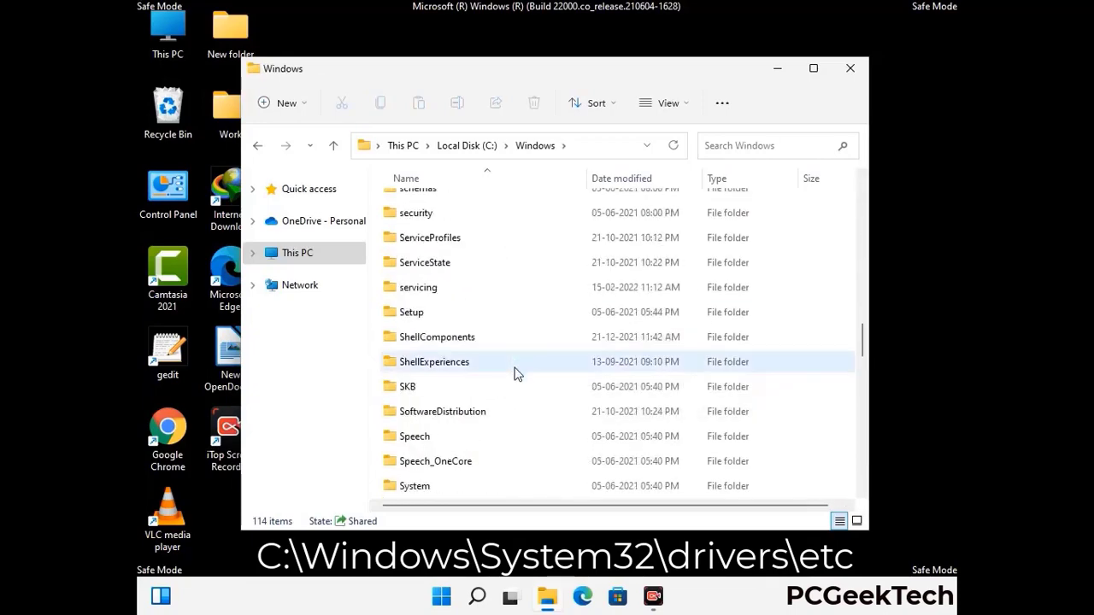
{"action": "scroll", "coordinate": [517, 374], "scroll_direction": "down", "scroll_amount": 2}
{"action": "double_click", "coordinate": [419, 361]}
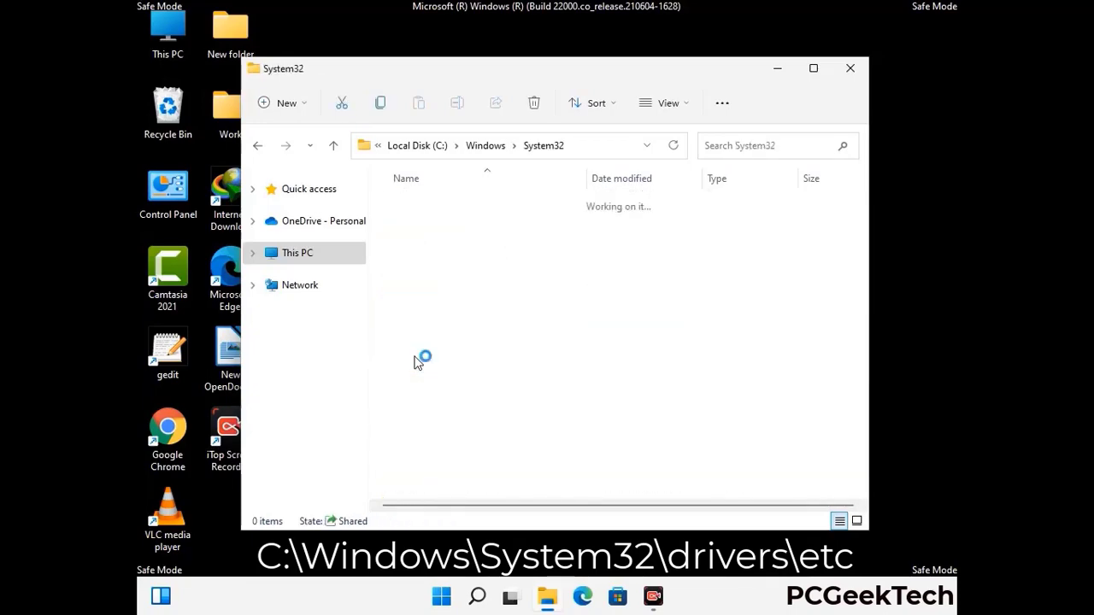
{"action": "scroll", "coordinate": [469, 367], "scroll_direction": "down", "scroll_amount": 5}
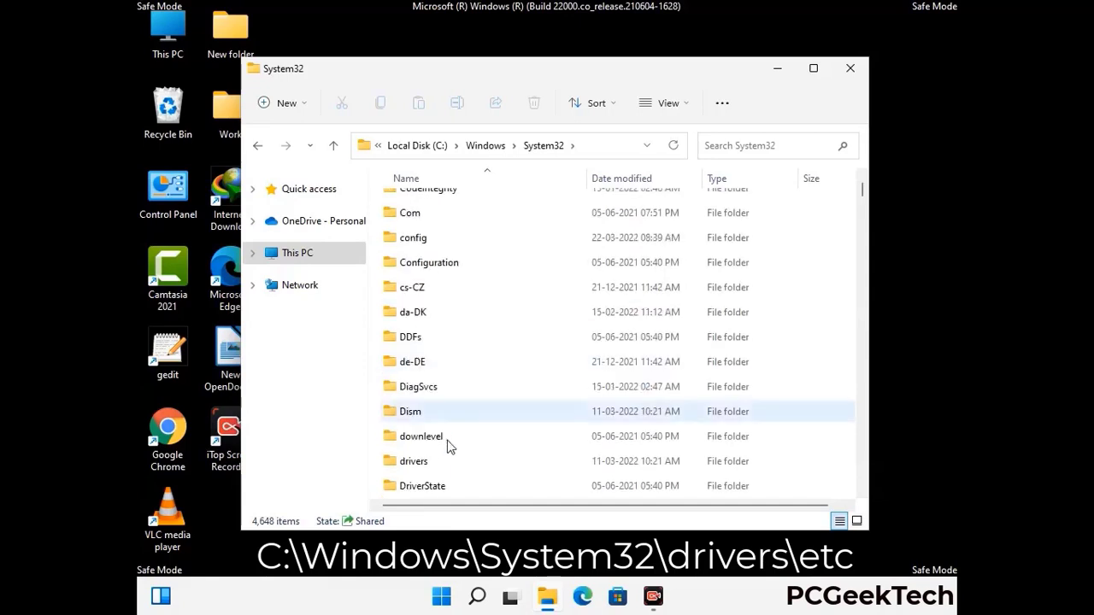
{"action": "double_click", "coordinate": [421, 462]}
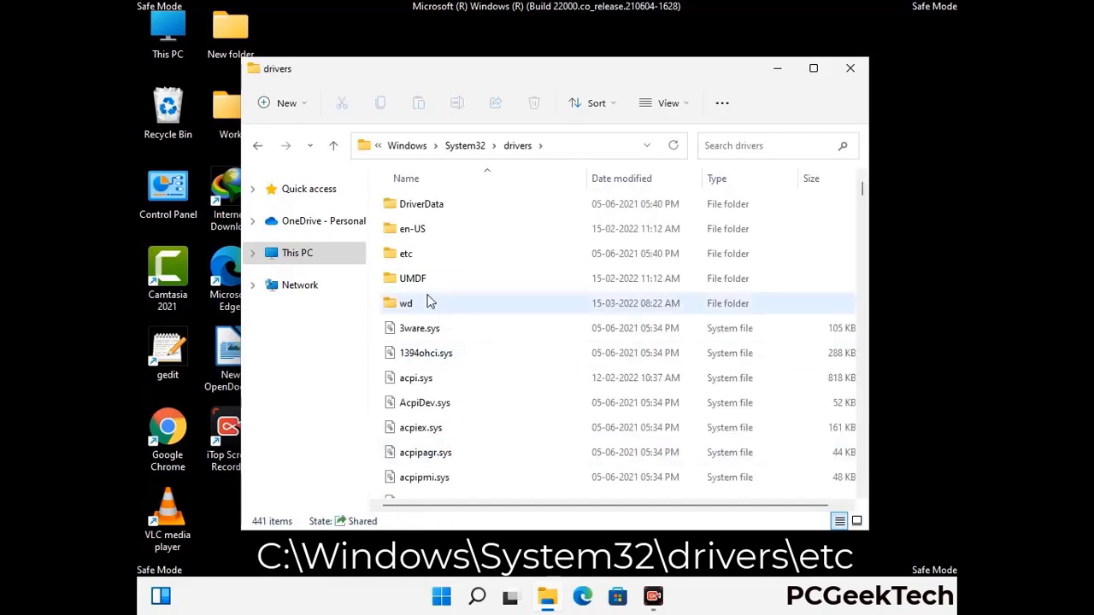
{"action": "double_click", "coordinate": [408, 253]}
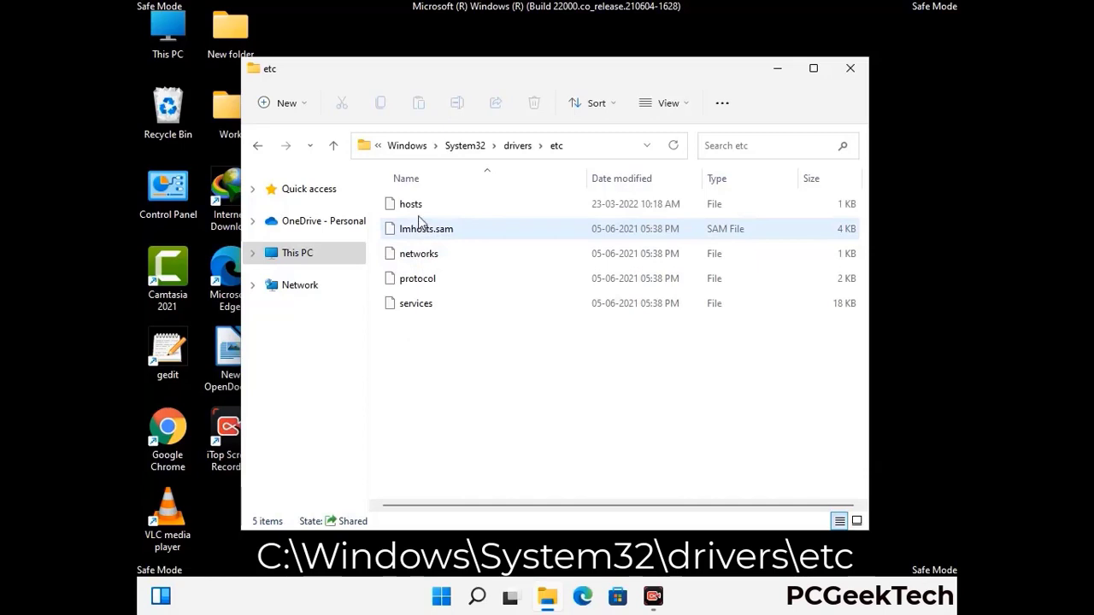
- Open the hosts file with Notepad
{"action": "left_click", "coordinate": [413, 205]}
{"action": "double_click", "coordinate": [419, 213]}
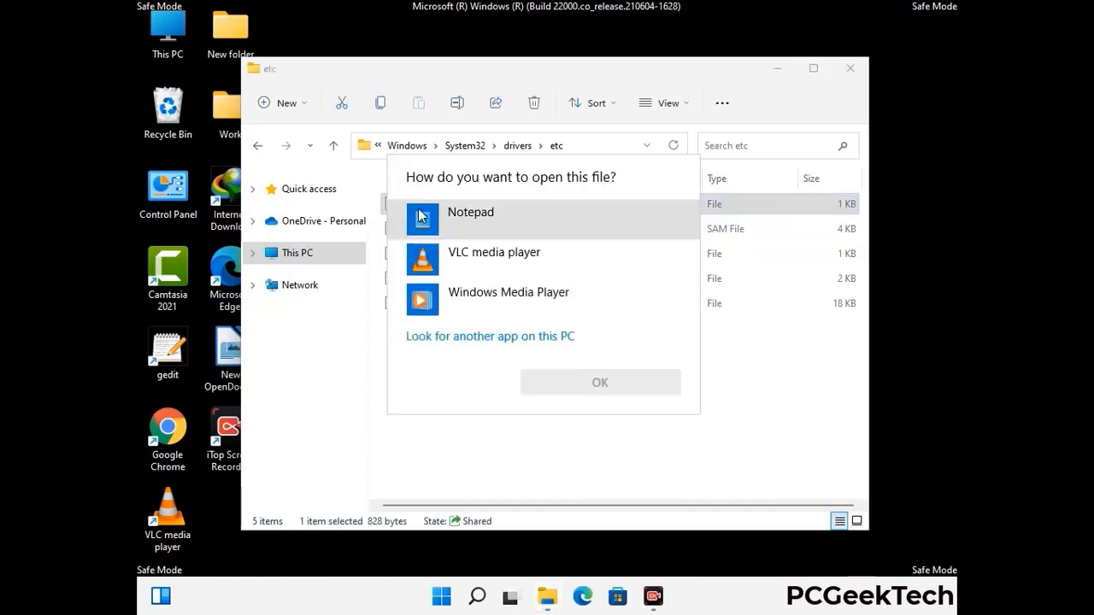
{"action": "left_click", "coordinate": [495, 219]}
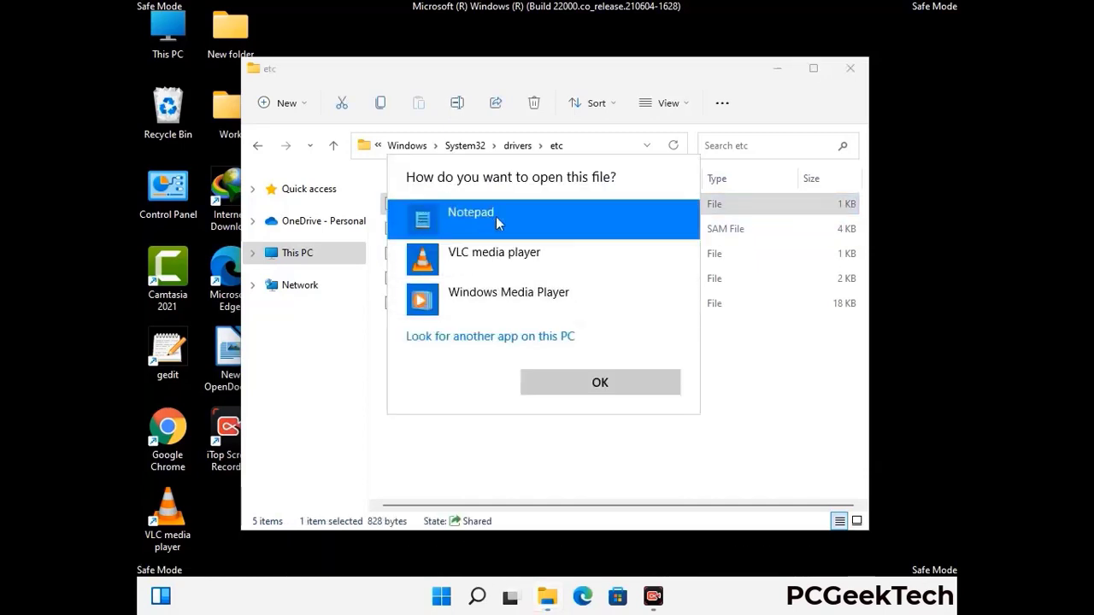
{"action": "left_click", "coordinate": [600, 383]}
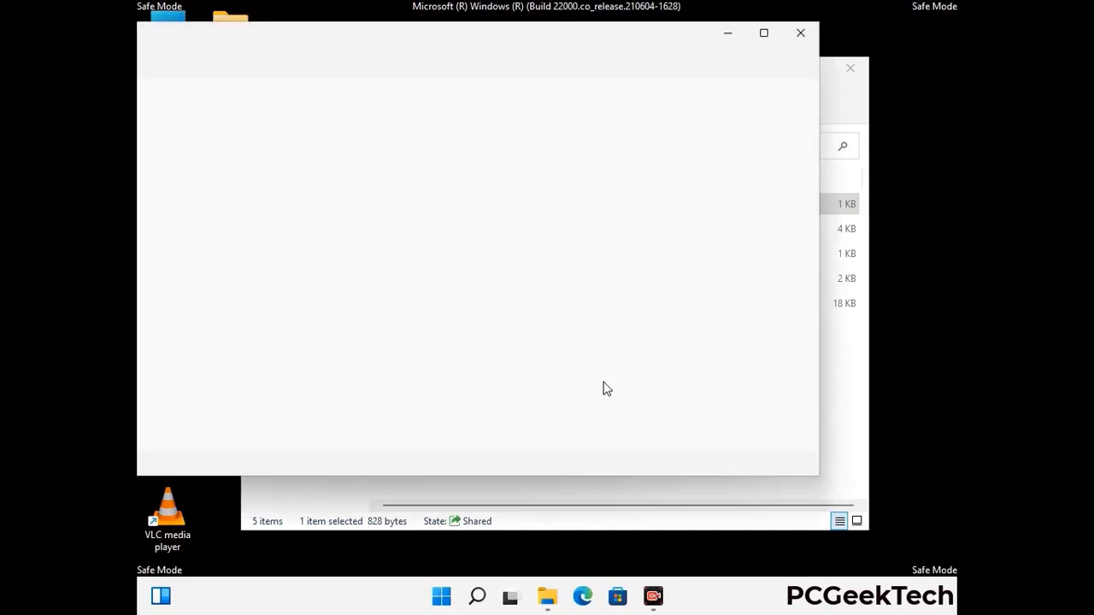
- Add an empty line after the last localhost entry and save the hosts file
{"action": "left_click_drag", "start_coordinate": [415, 51], "coordinate": [586, 57]}
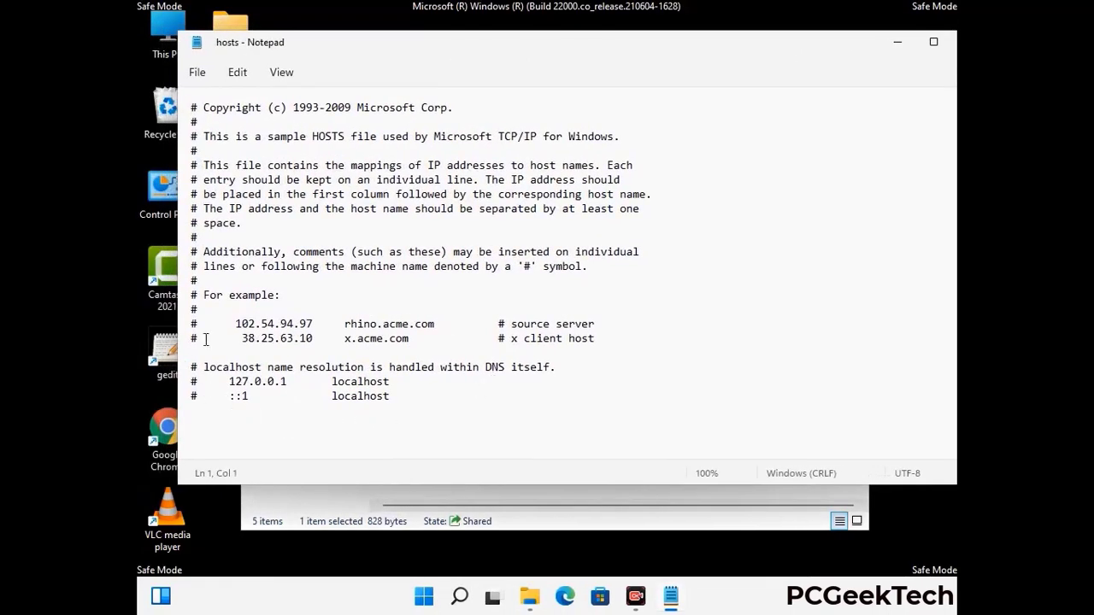
{"action": "left_click", "coordinate": [410, 401]}
{"action": "key", "text": "Return"}
{"action": "scroll", "coordinate": [419, 248], "scroll_direction": "down", "scroll_amount": 1}
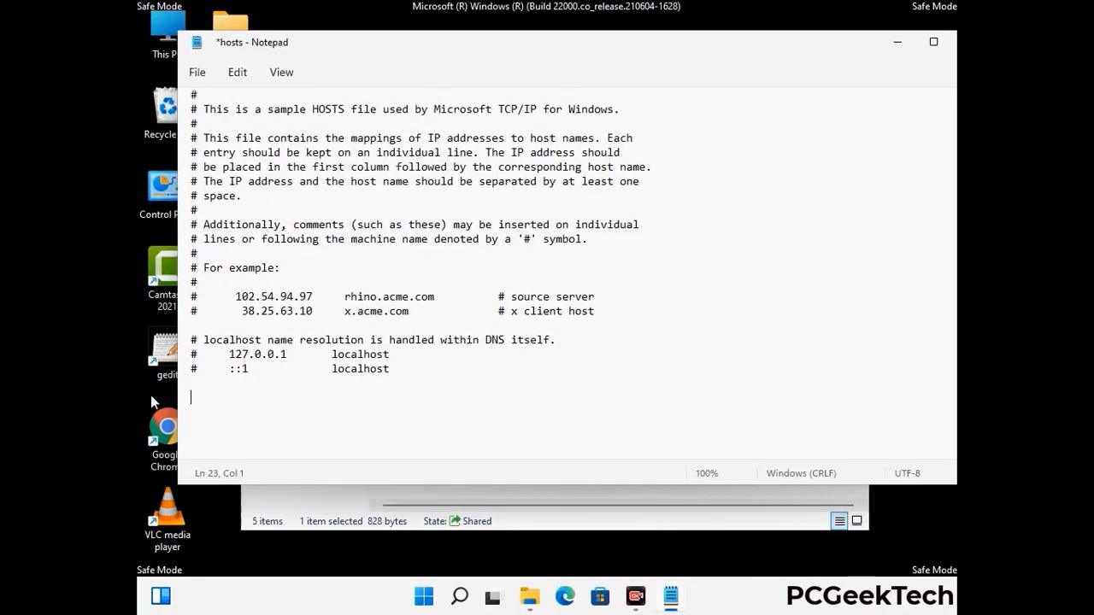
{"action": "left_click", "coordinate": [197, 73]}
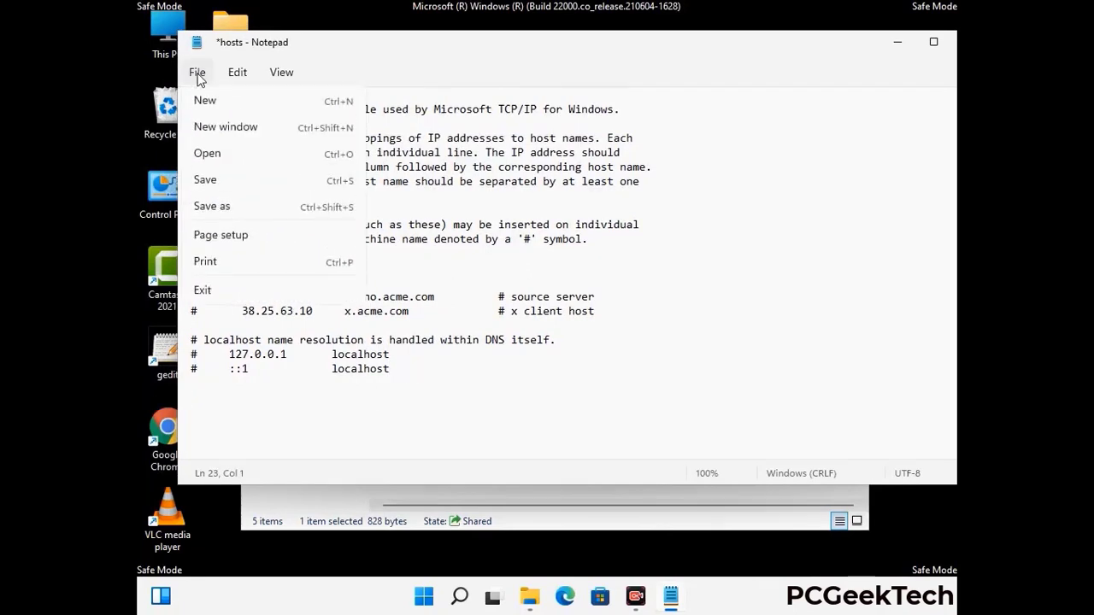
{"action": "left_click", "coordinate": [205, 181]}
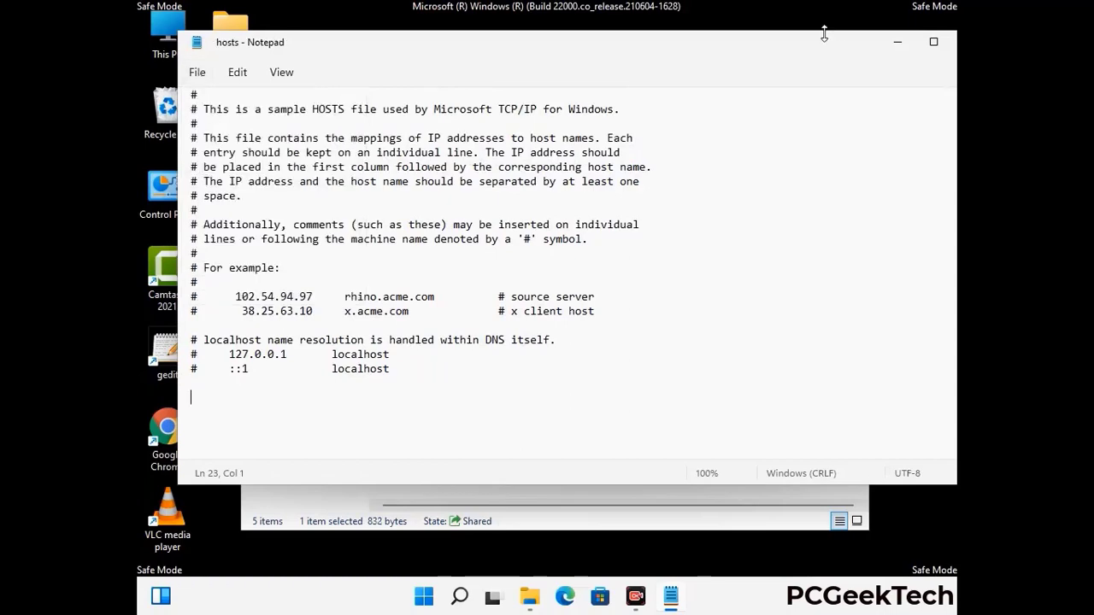
- Close the hosts file in Notepad and the etc folder window
{"action": "left_click_drag", "start_coordinate": [823, 48], "coordinate": [699, 49]}
{"action": "left_click", "coordinate": [844, 44]}
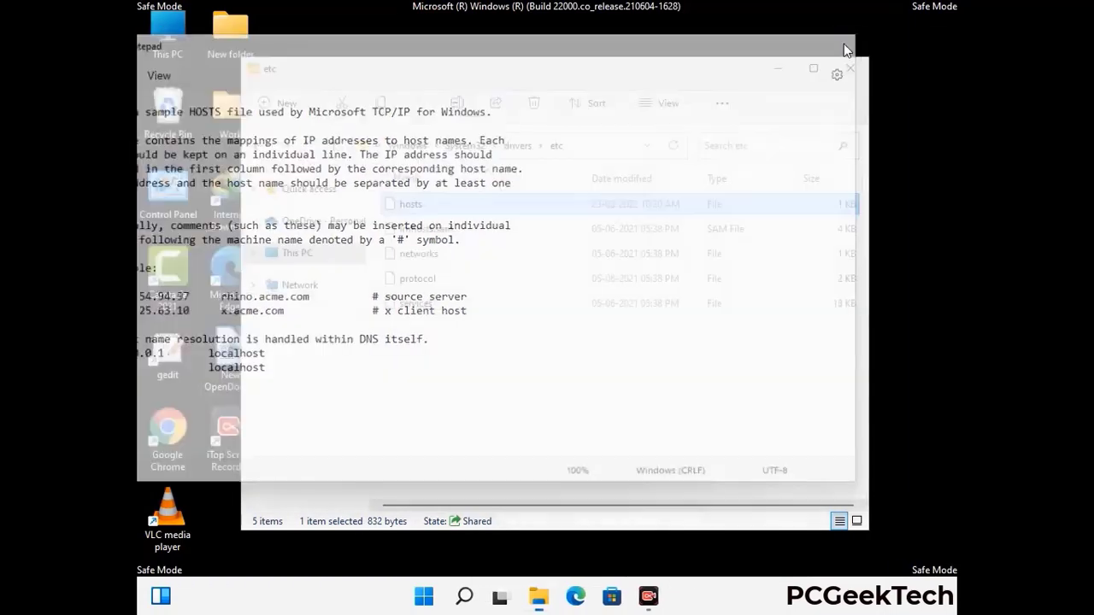
{"action": "left_click", "coordinate": [850, 68]}
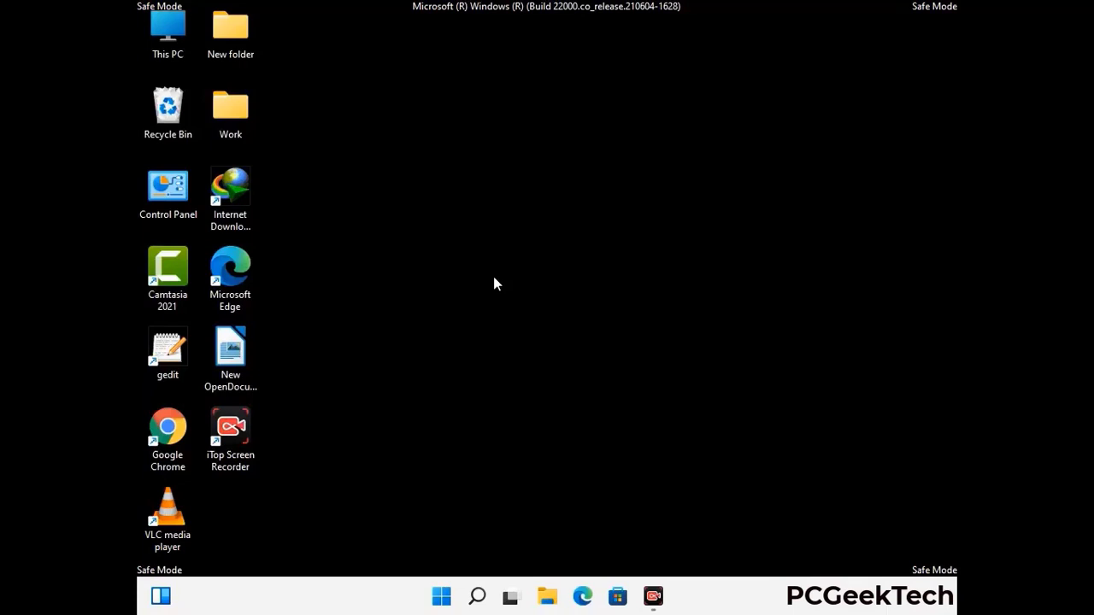
- Open the %appdata% Roaming folder from the Run box
{"action": "key", "text": "super+r"}
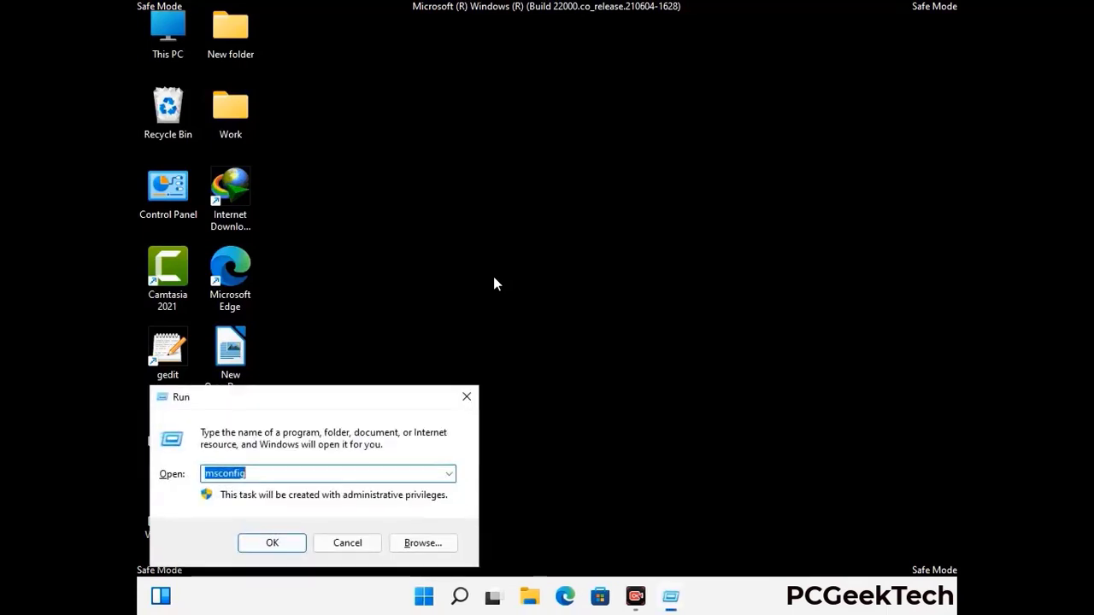
{"action": "left_click_drag", "start_coordinate": [312, 391], "coordinate": [508, 170]}
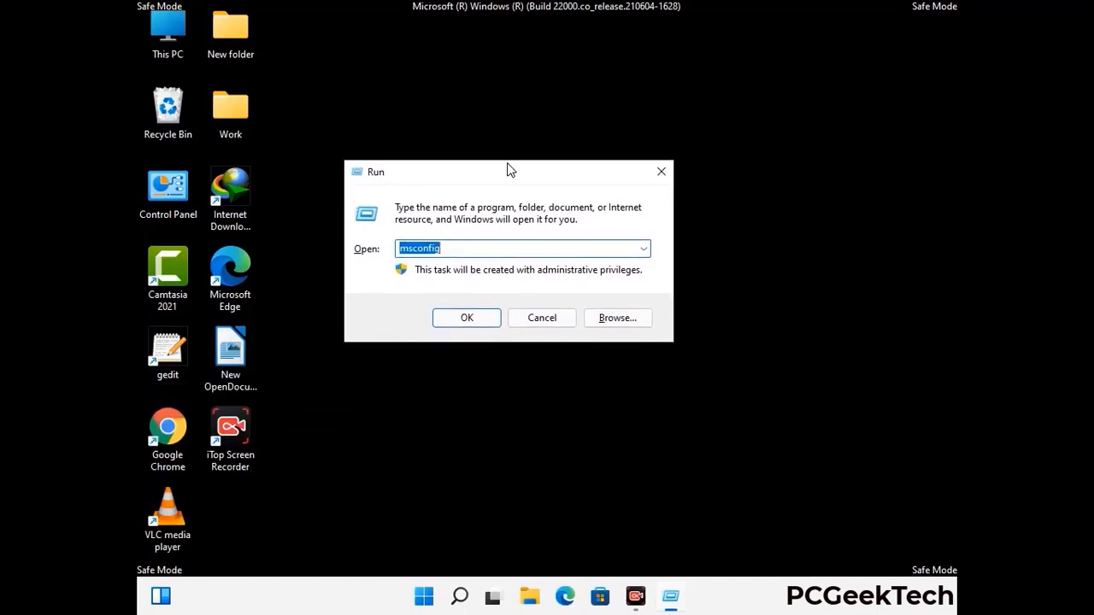
{"action": "type", "text": "%"}
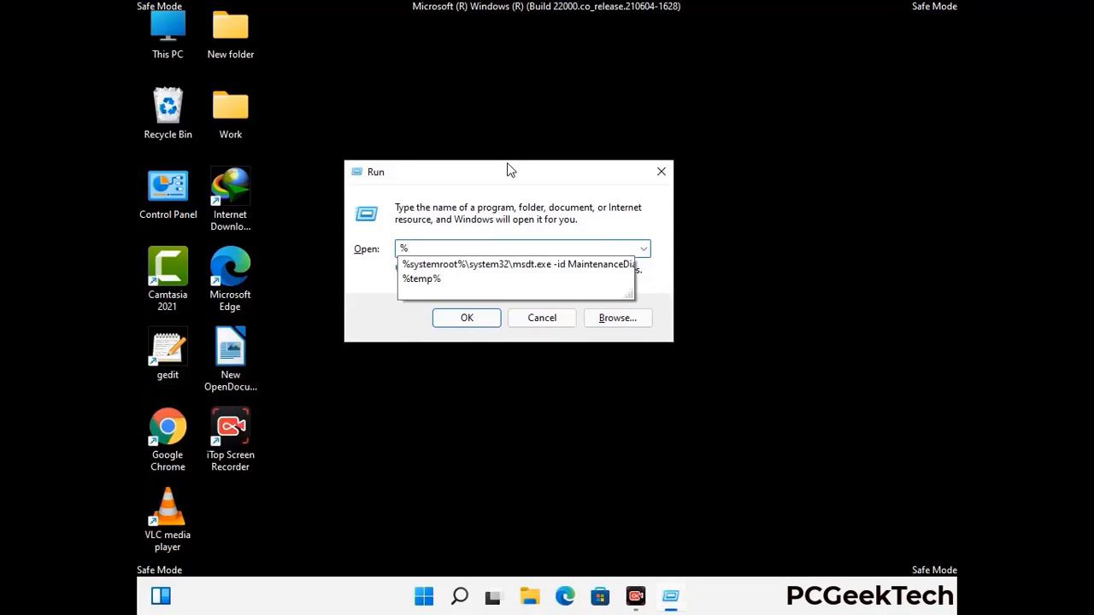
{"action": "type", "text": "appdat"}
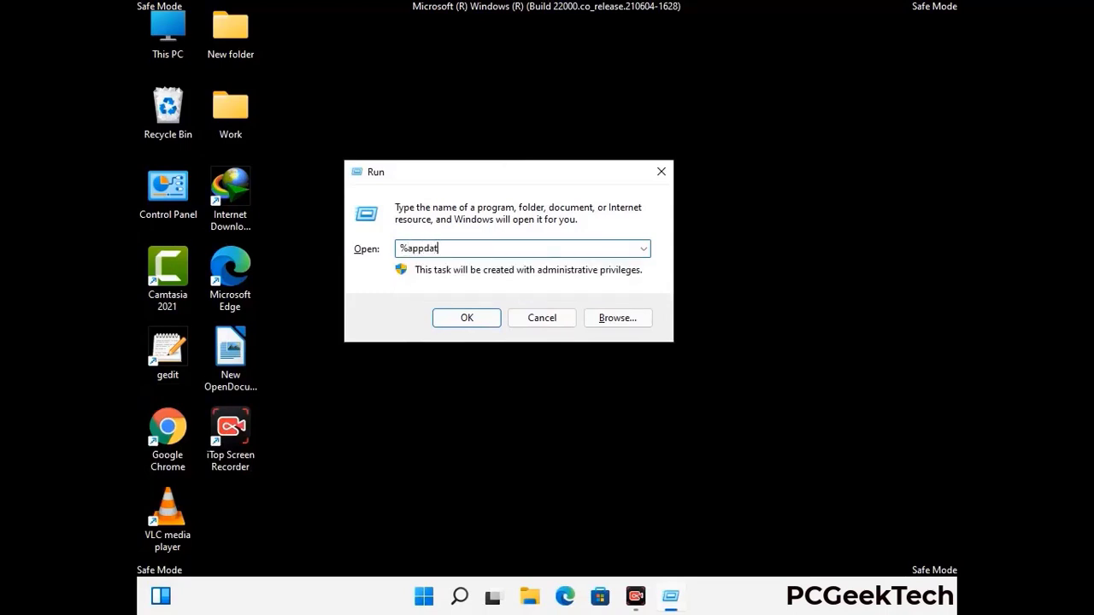
{"action": "type", "text": "a%"}
{"action": "key", "text": "Return"}
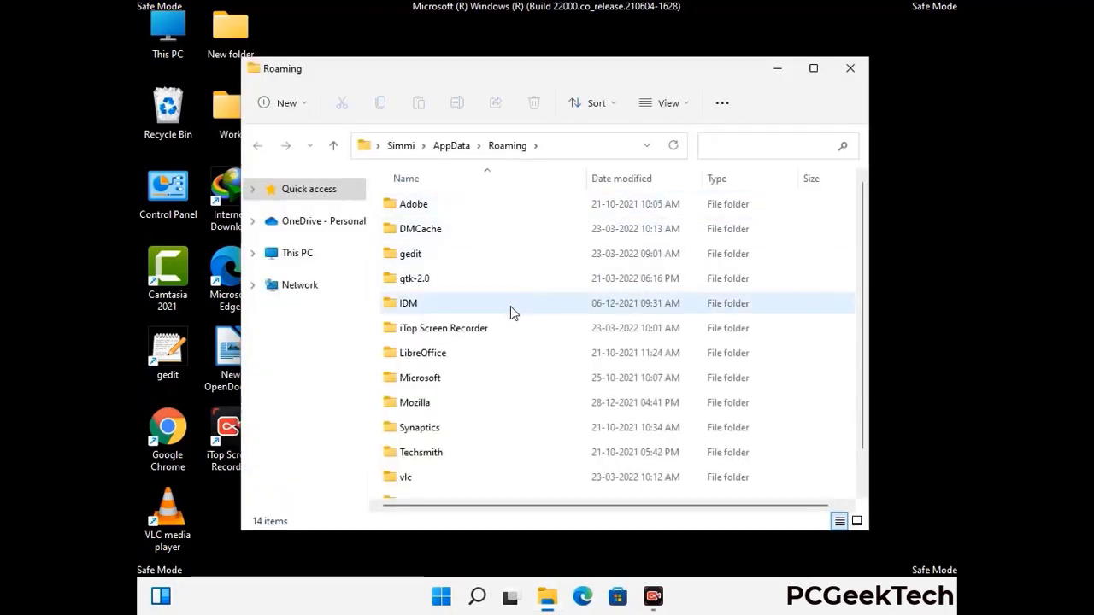
- Delete the Zoom folder from Roaming, leaving 13 items, and close the window
{"action": "scroll", "coordinate": [515, 308], "scroll_direction": "down", "scroll_amount": 1}
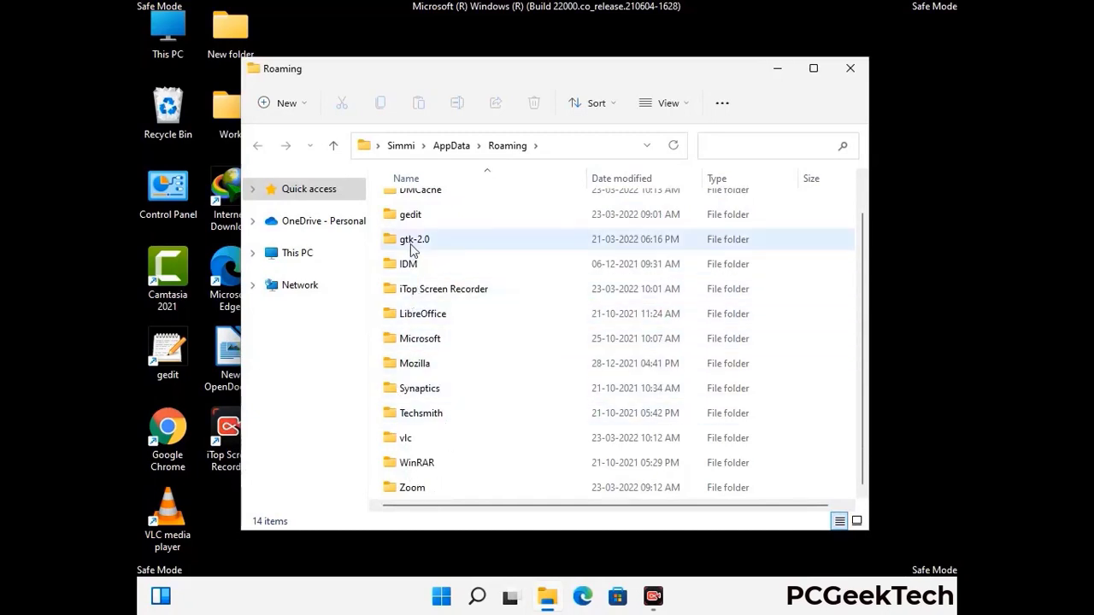
{"action": "scroll", "coordinate": [406, 265], "scroll_direction": "up", "scroll_amount": 1}
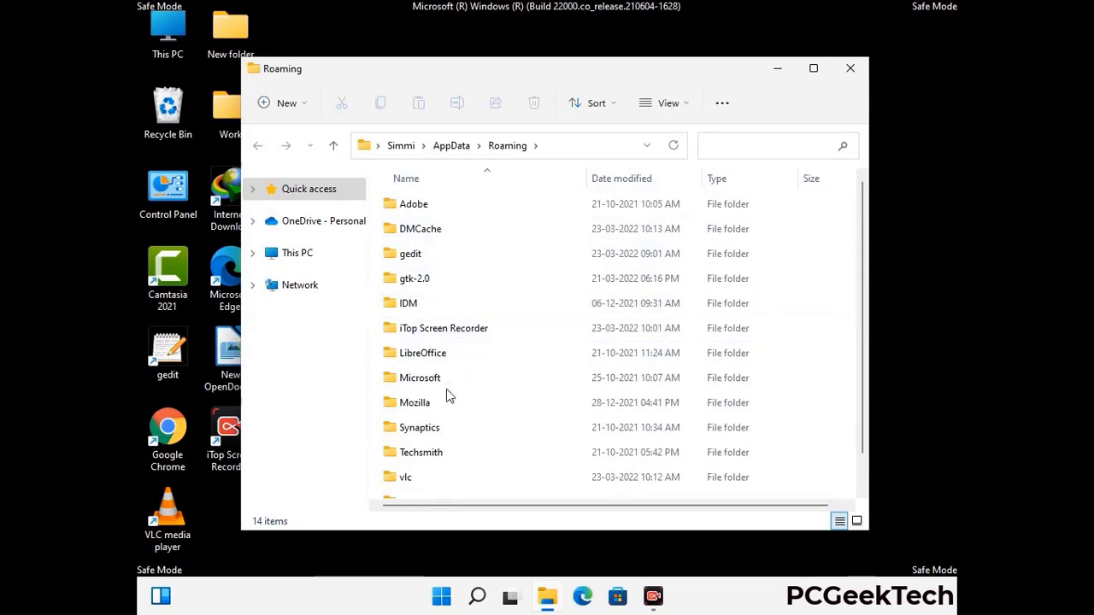
{"action": "scroll", "coordinate": [449, 401], "scroll_direction": "down", "scroll_amount": 1}
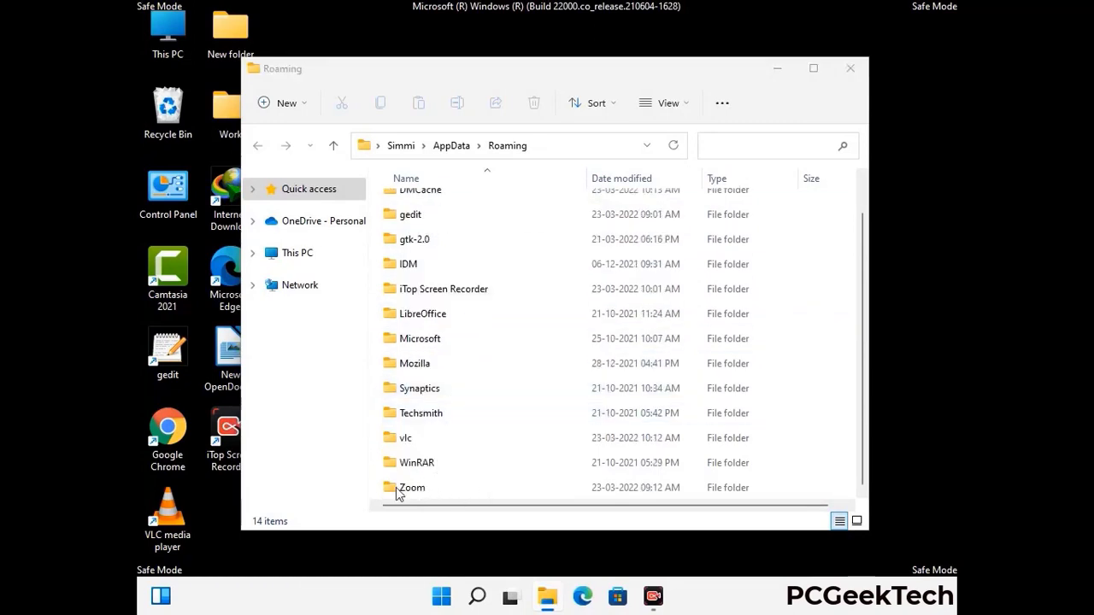
{"action": "left_click", "coordinate": [612, 485]}
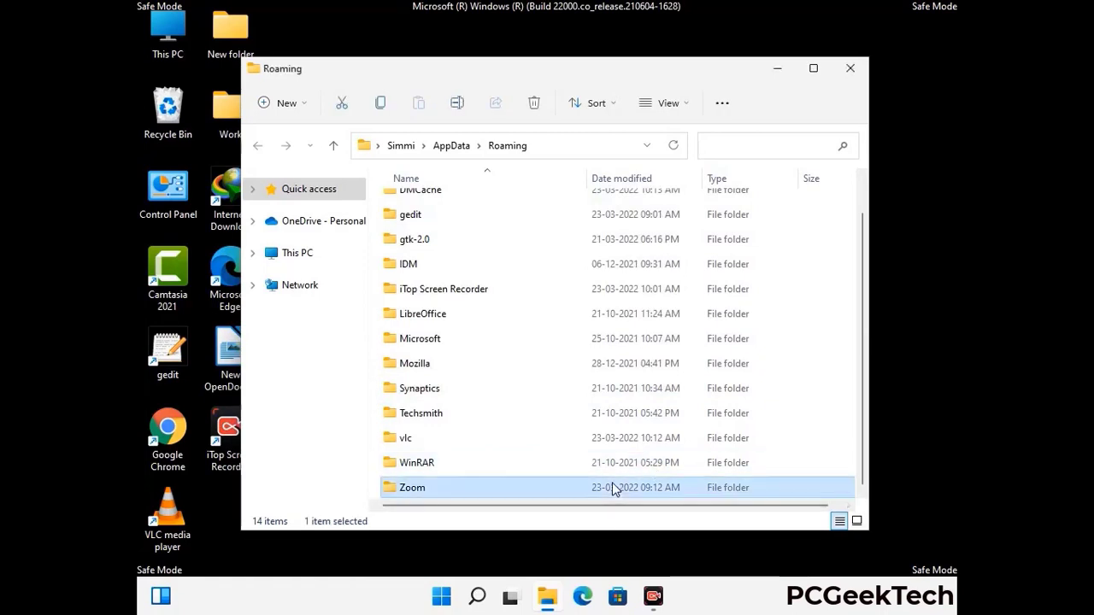
{"action": "left_click", "coordinate": [534, 103]}
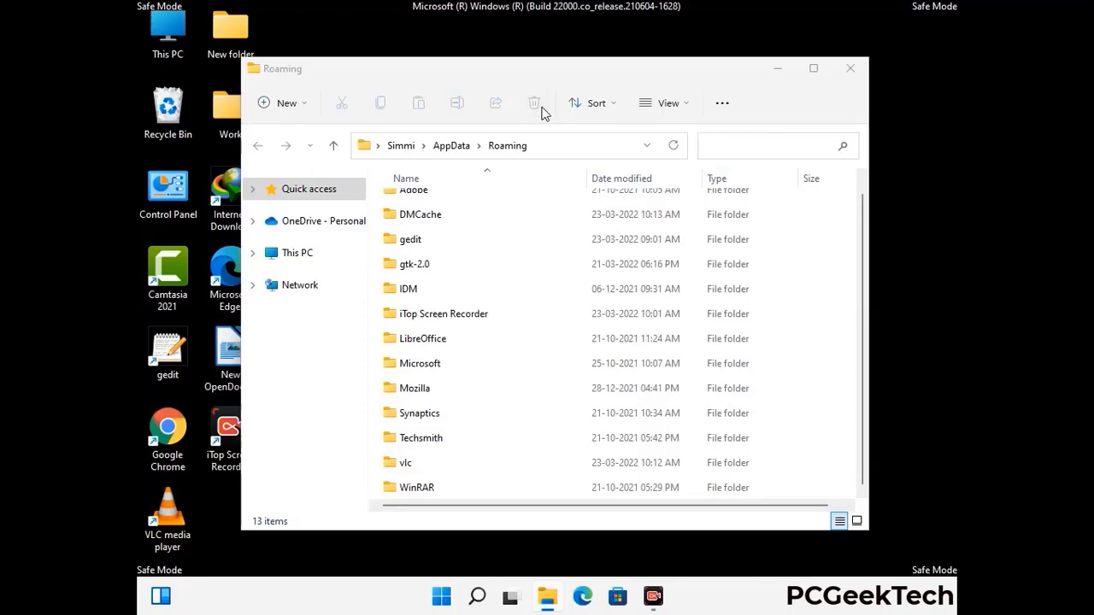
{"action": "left_click", "coordinate": [849, 70]}
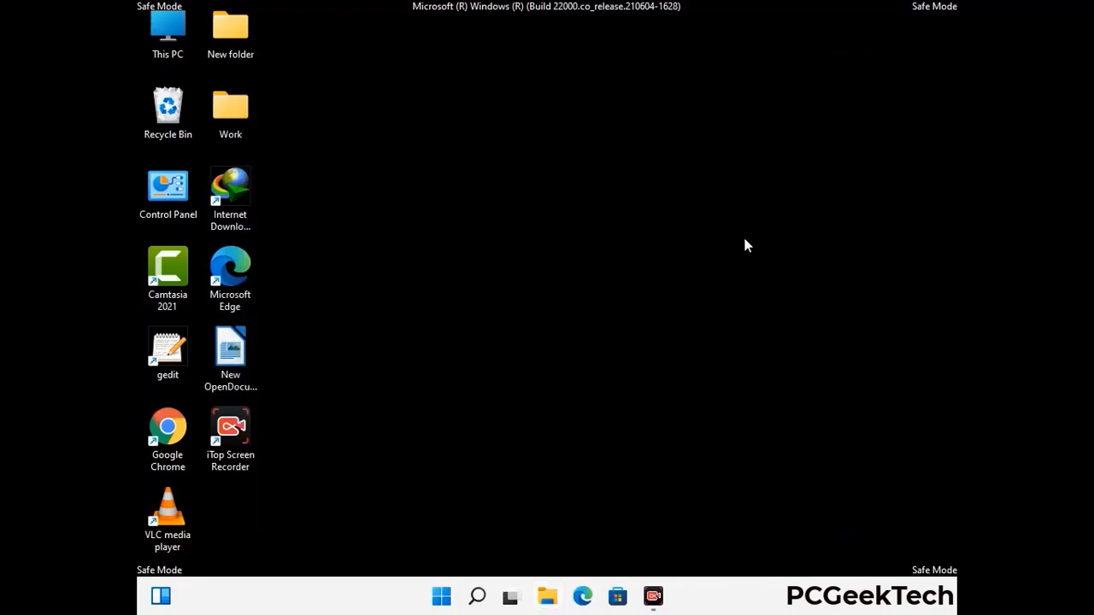
- Run %LocalAppData% to open the 23-item AppData\Local folder
{"action": "key", "text": "super+r"}
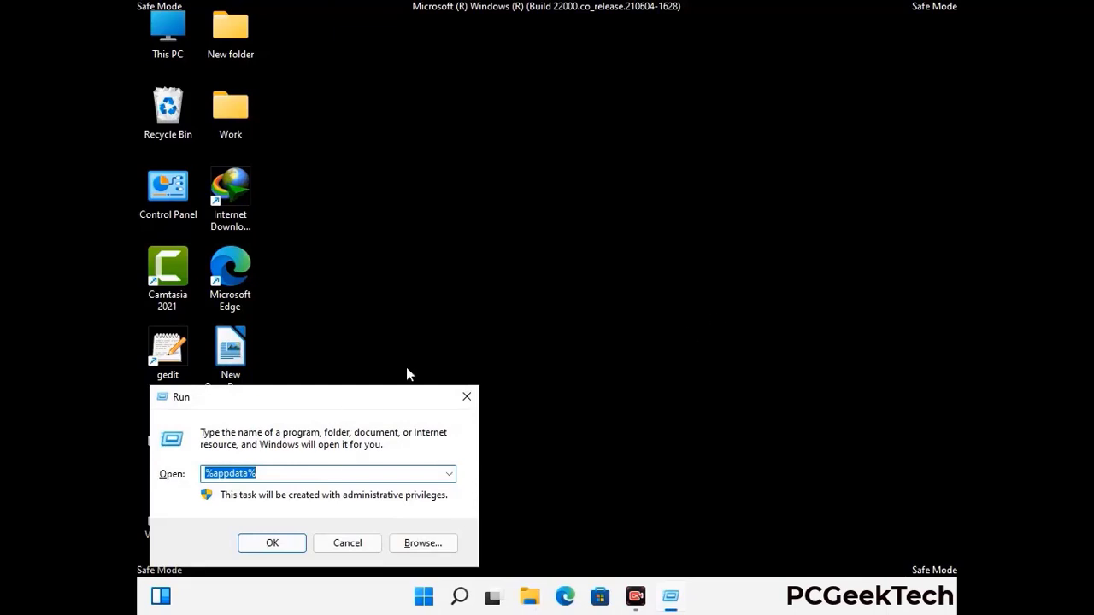
{"action": "left_click_drag", "start_coordinate": [343, 407], "coordinate": [573, 216]}
{"action": "type", "text": "%Local"}
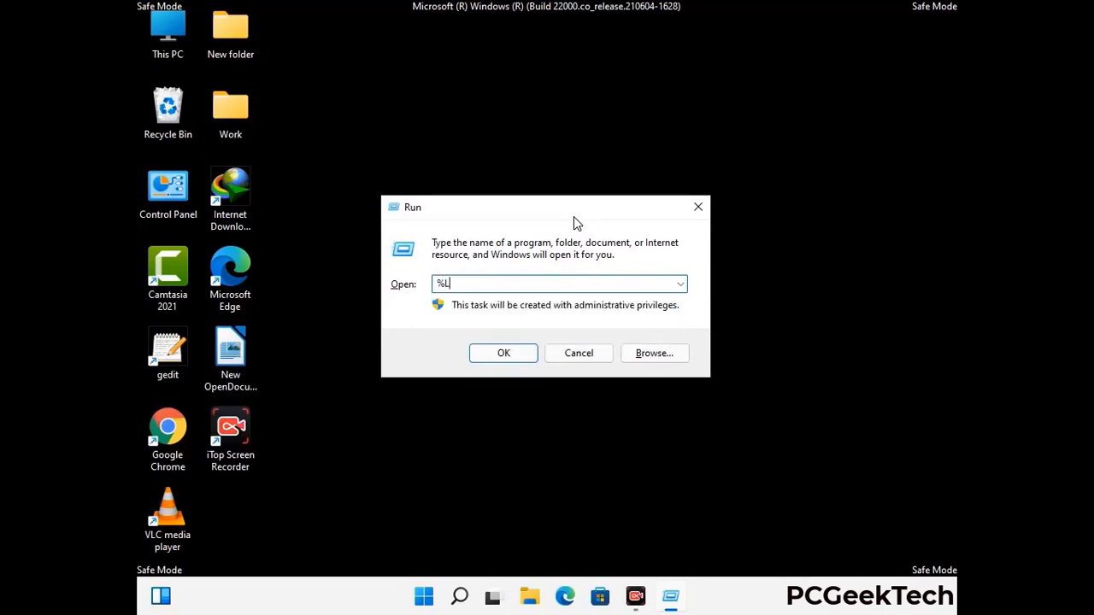
{"action": "type", "text": "App"}
{"action": "key", "text": "Return"}
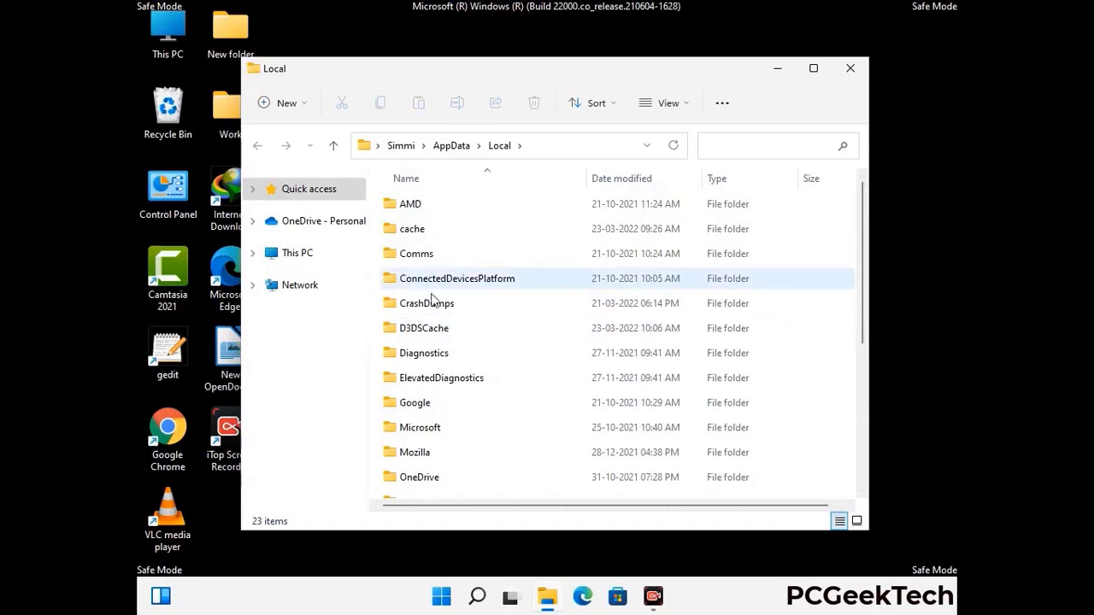
- Delete the Mozilla folder from AppData\Local, leaving 22 items, and close the window
{"action": "scroll", "coordinate": [456, 383], "scroll_direction": "down", "scroll_amount": 1}
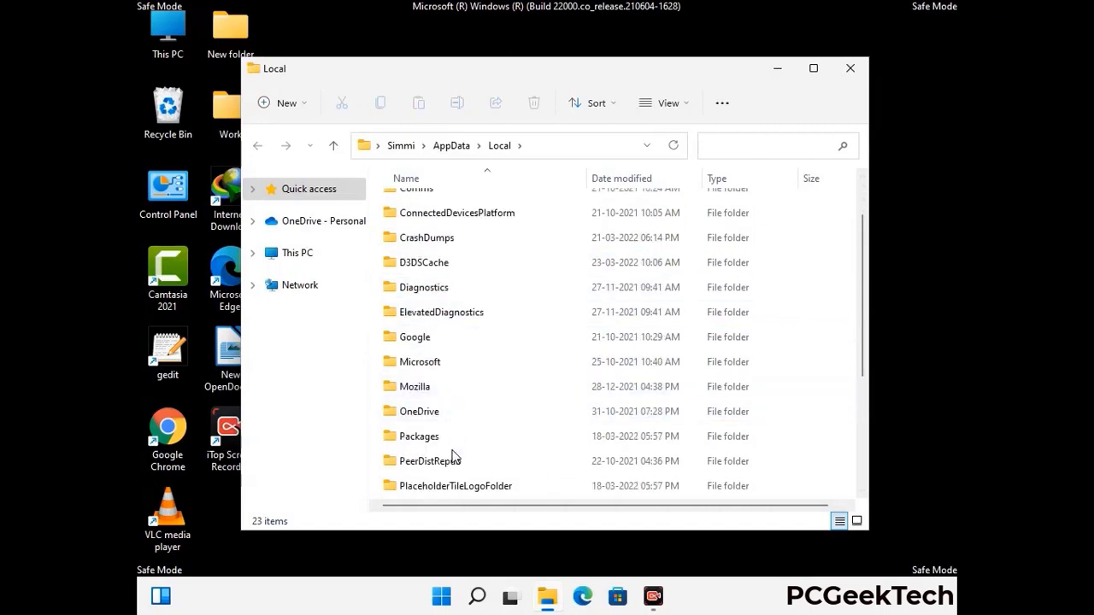
{"action": "left_click", "coordinate": [427, 392]}
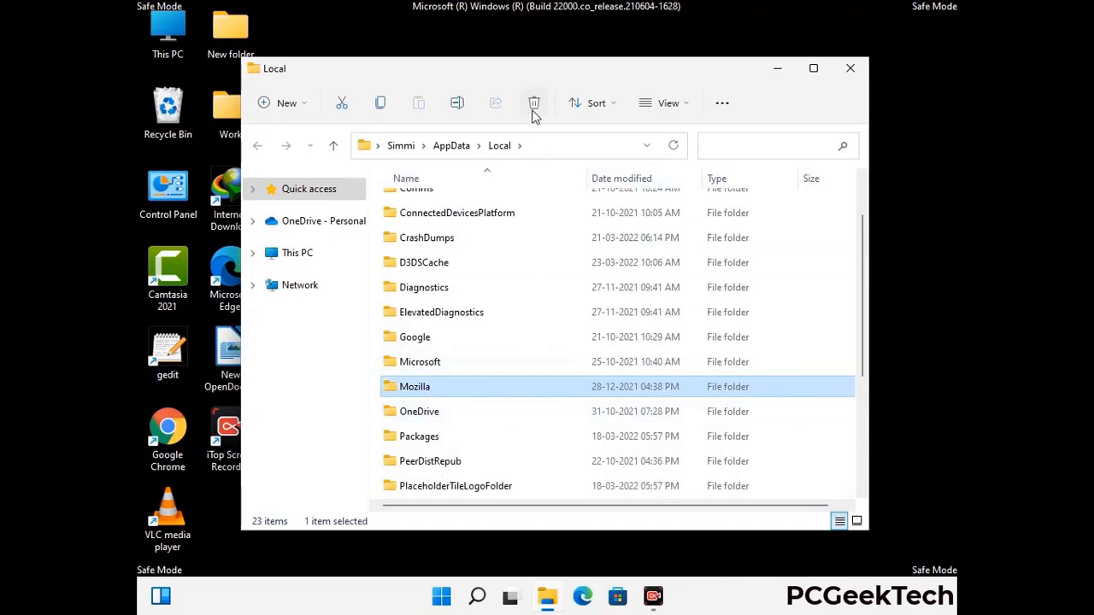
{"action": "left_click", "coordinate": [532, 112]}
{"action": "left_click", "coordinate": [533, 112]}
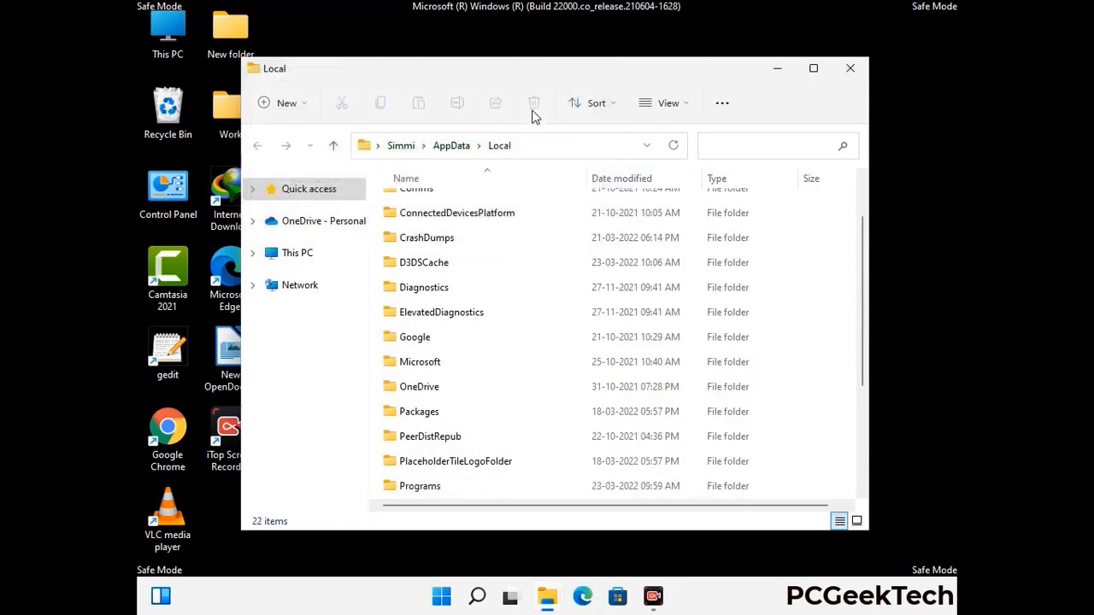
{"action": "left_click", "coordinate": [851, 76]}
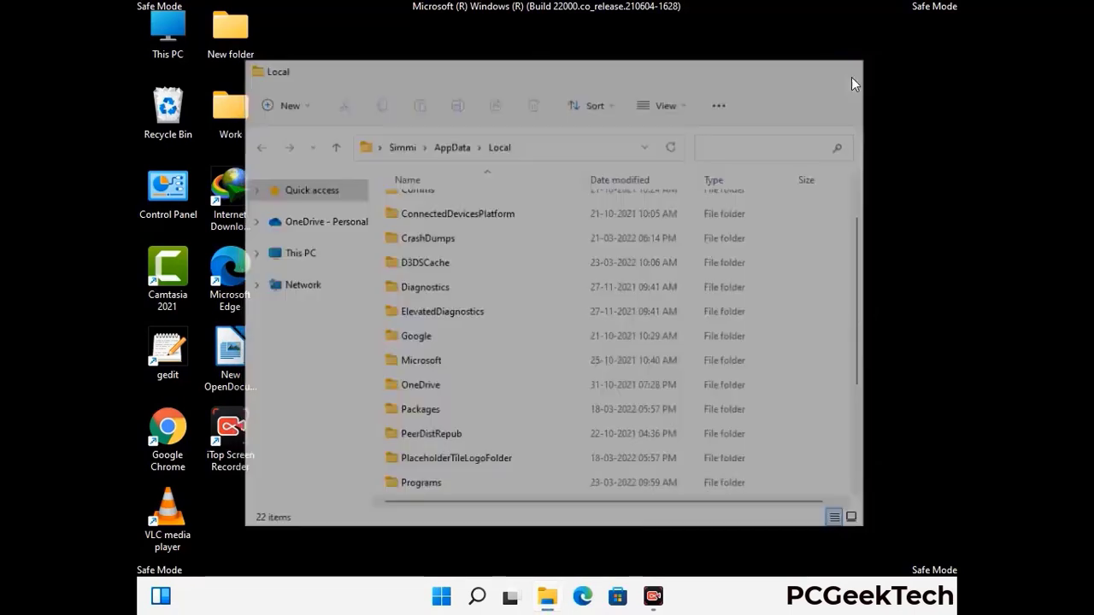
- Run %ProgramData% to open the C:\ProgramData folder
{"action": "key", "text": "super+r"}
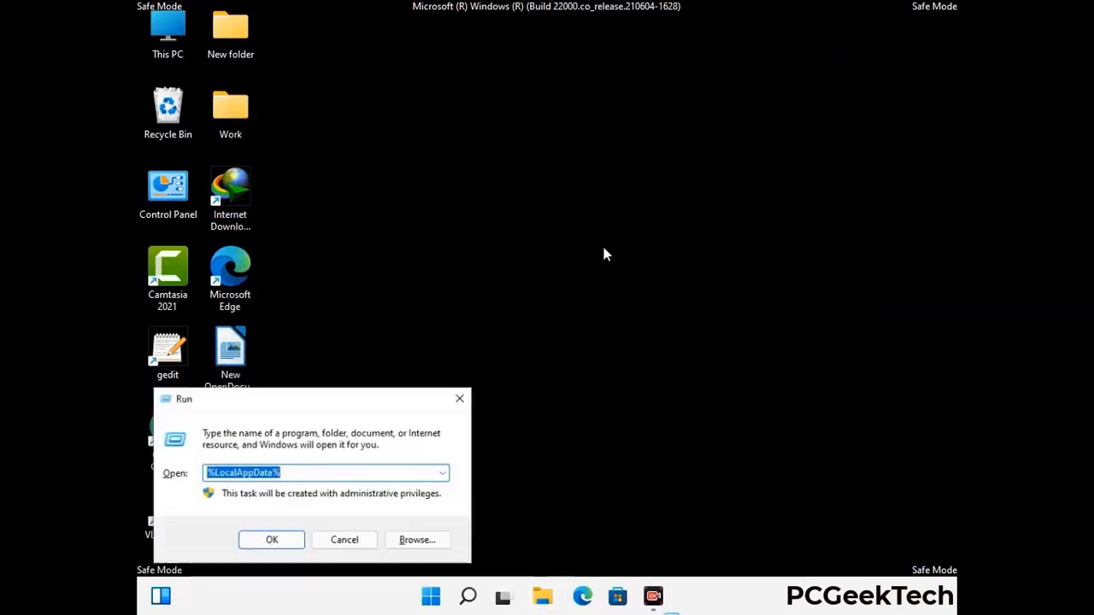
{"action": "left_click_drag", "start_coordinate": [282, 410], "coordinate": [503, 229]}
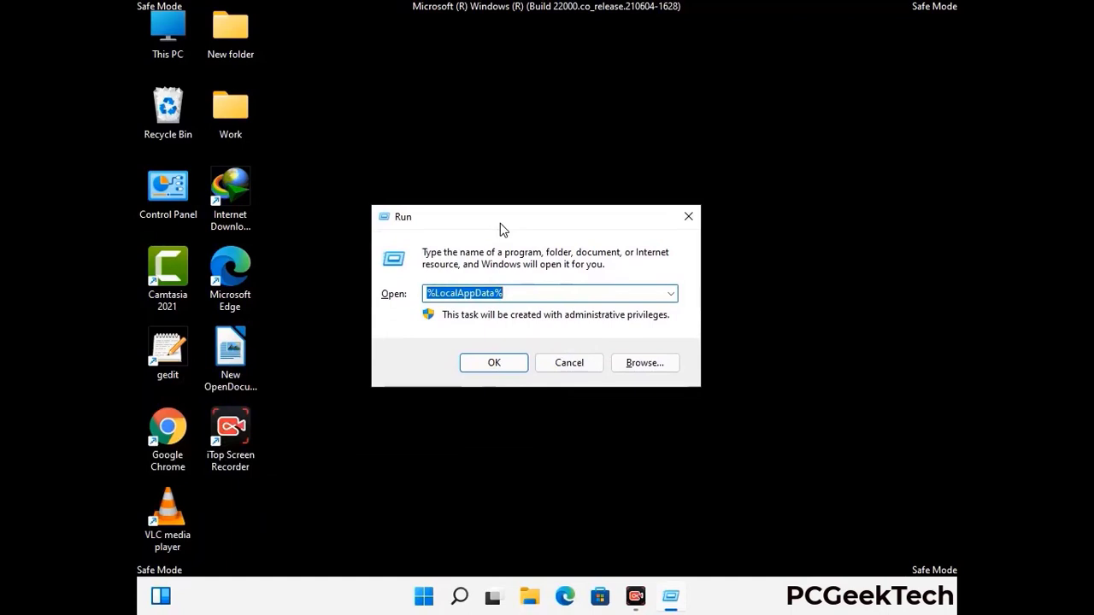
{"action": "type", "text": "%"}
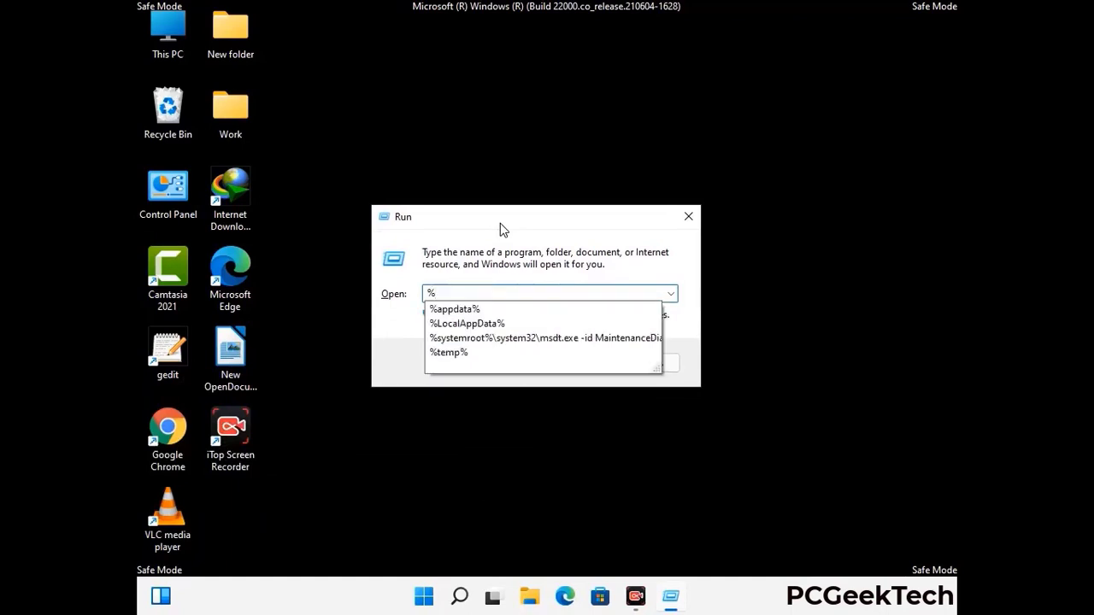
{"action": "type", "text": "ProgramData%"}
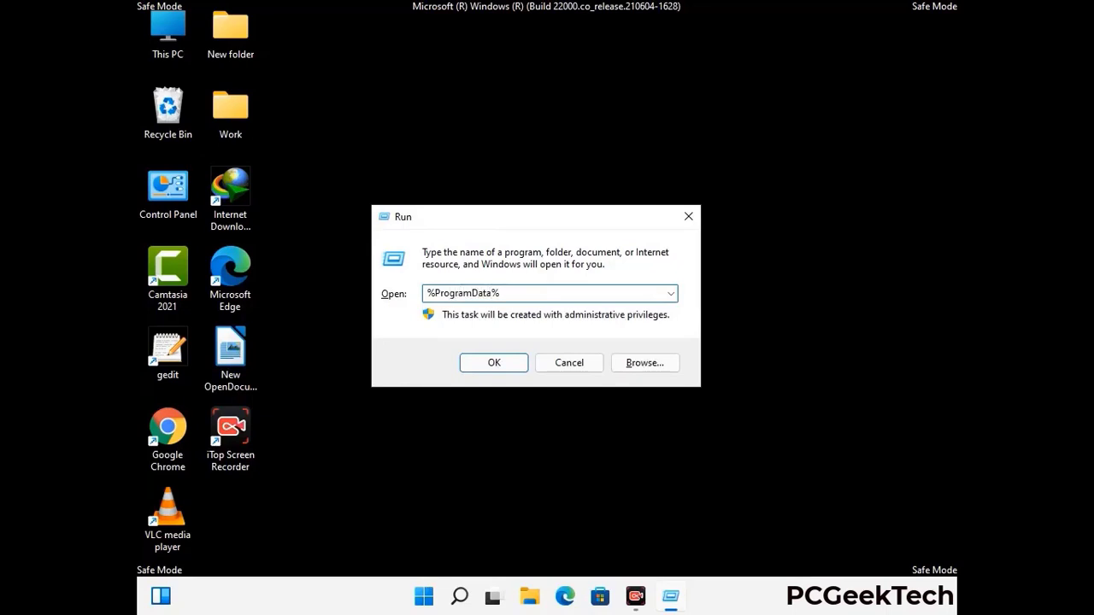
{"action": "key", "text": "Return"}
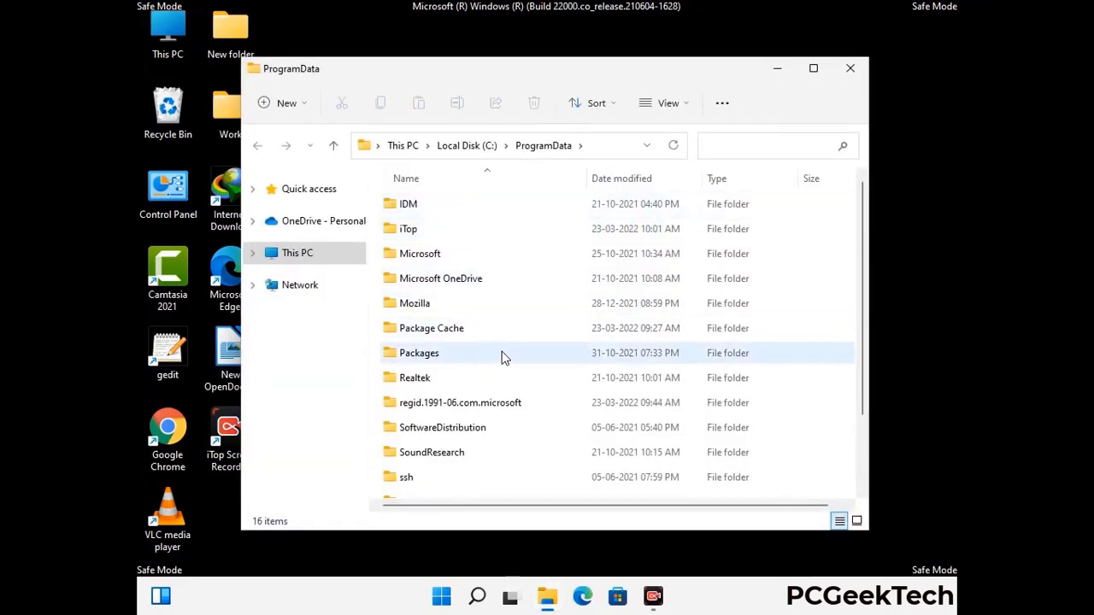
- Delete the Mozilla folder from C:\ProgramData, leaving 15 items, and close the window
{"action": "scroll", "coordinate": [501, 360], "scroll_direction": "down", "scroll_amount": 1}
{"action": "scroll", "coordinate": [500, 381], "scroll_direction": "down", "scroll_amount": 1}
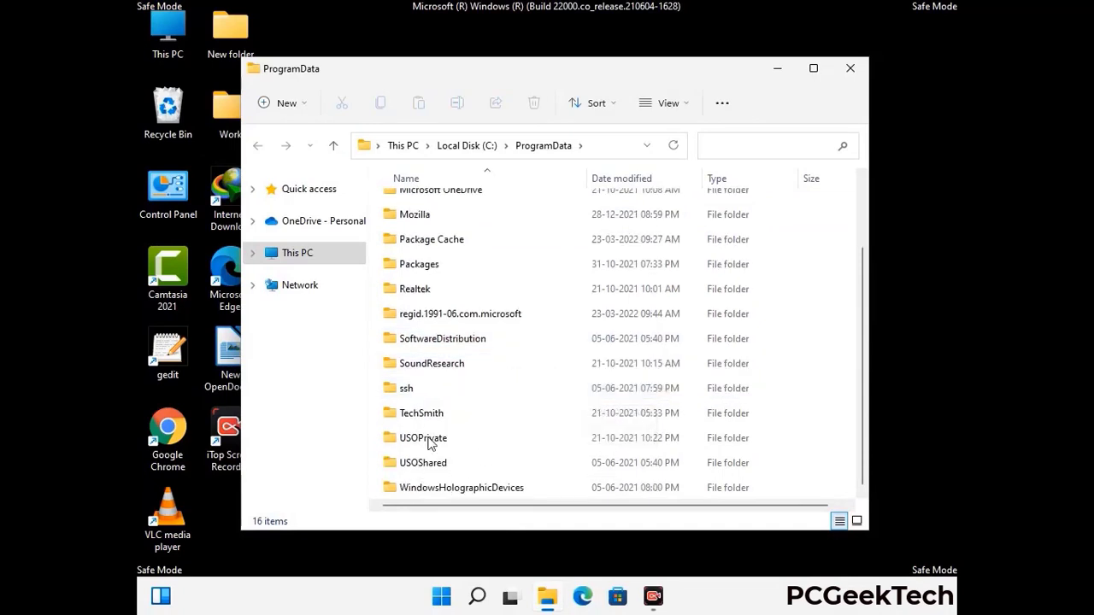
{"action": "left_click", "coordinate": [427, 216]}
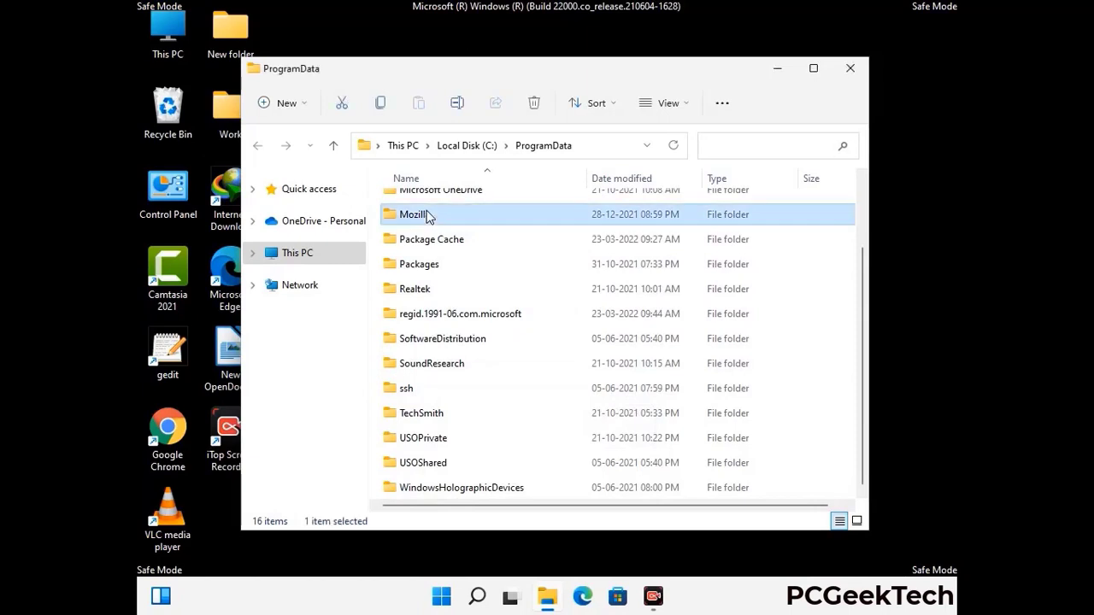
{"action": "left_click", "coordinate": [535, 103]}
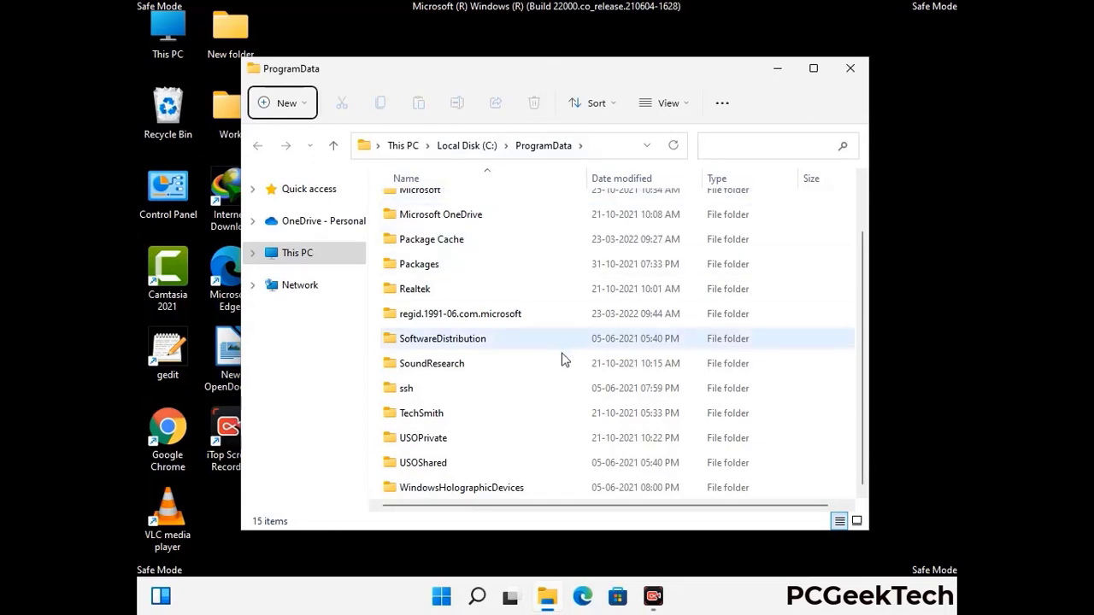
{"action": "scroll", "coordinate": [561, 361], "scroll_direction": "up", "scroll_amount": 2}
{"action": "left_click", "coordinate": [857, 70]}
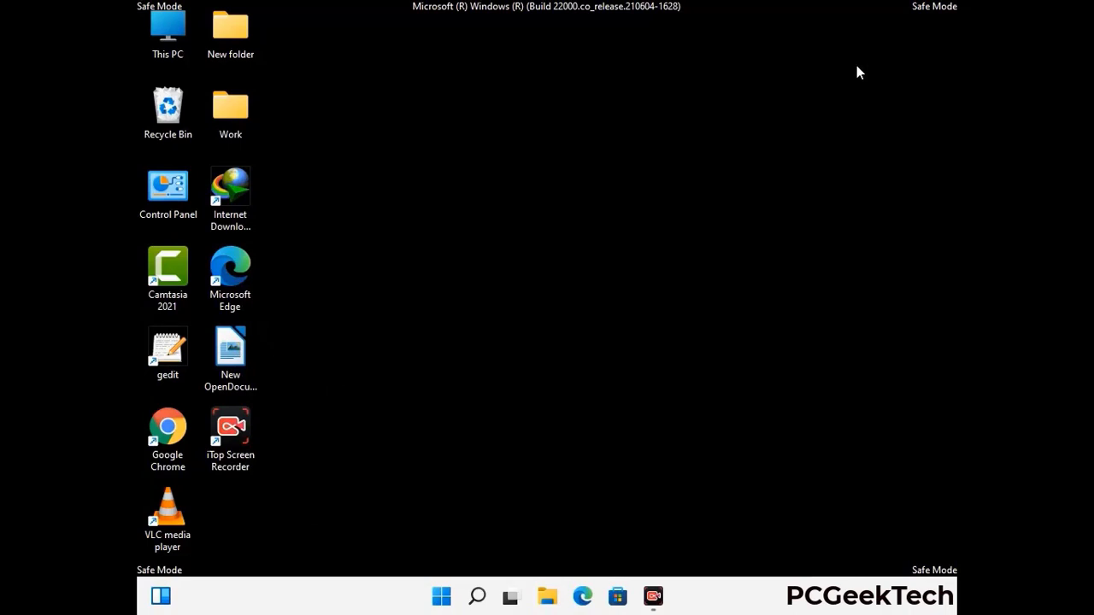
- Run %WinDir% to open the C:\Windows folder listing 114 items
{"action": "key", "text": "super+r"}
{"action": "left_click_drag", "start_coordinate": [357, 396], "coordinate": [571, 220]}
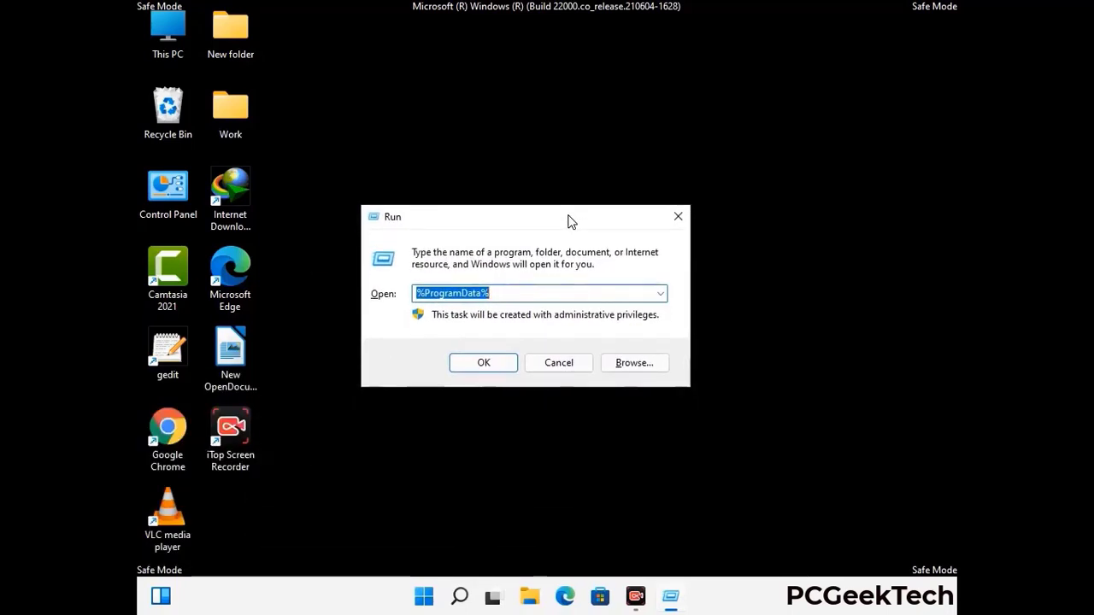
{"action": "type", "text": "%Wi"}
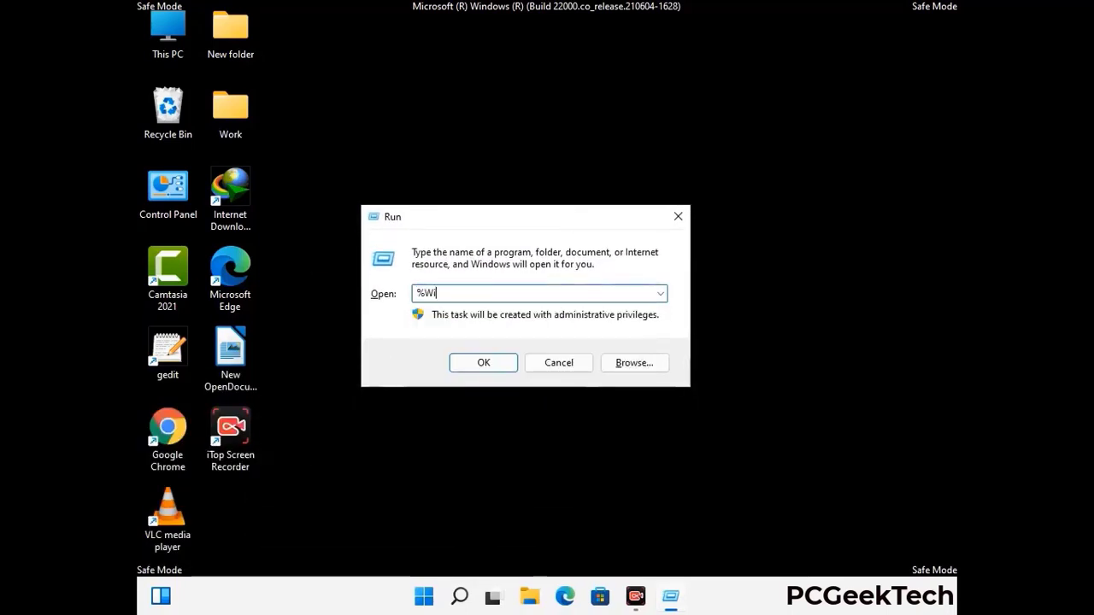
{"action": "type", "text": "nDir%"}
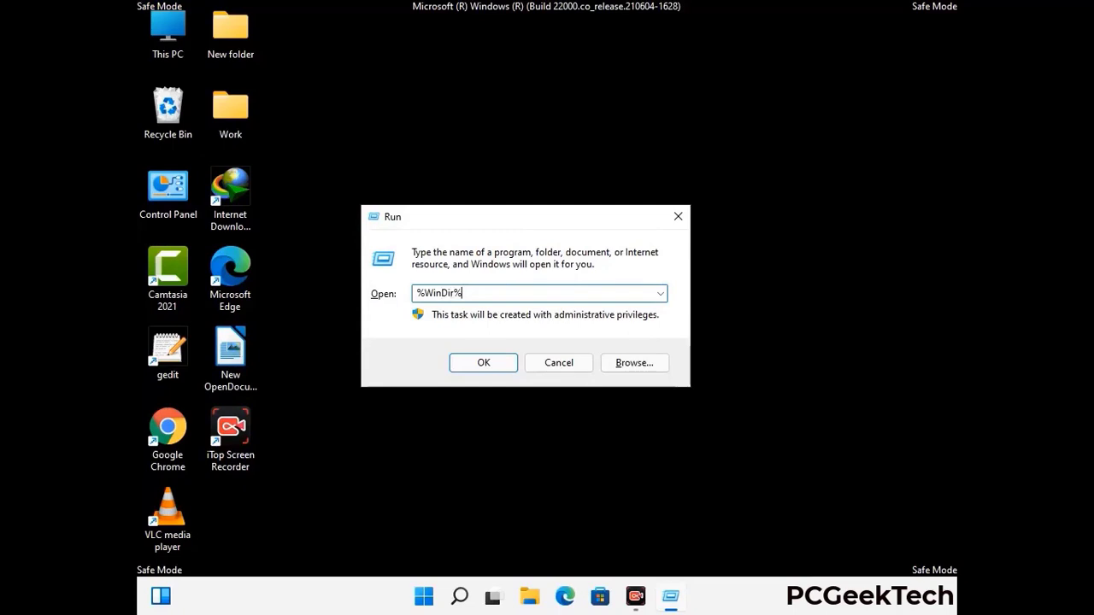
{"action": "key", "text": "Return"}
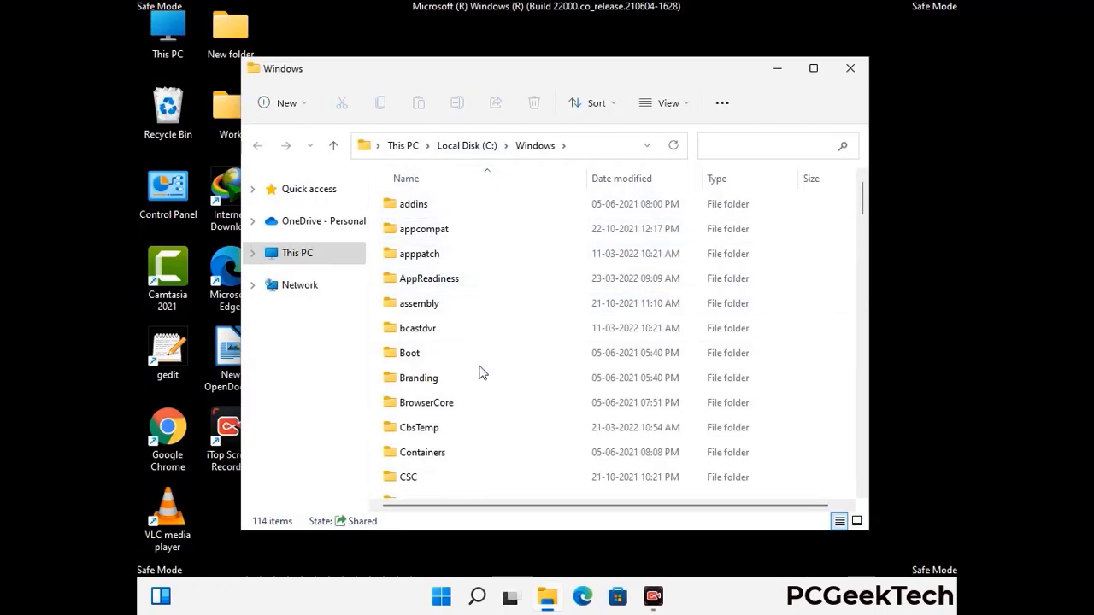
- Look through the 114 items in C:\Windows, then close its Explorer window
{"action": "scroll", "coordinate": [480, 376], "scroll_direction": "down", "scroll_amount": 1}
{"action": "scroll", "coordinate": [481, 381], "scroll_direction": "down", "scroll_amount": 3}
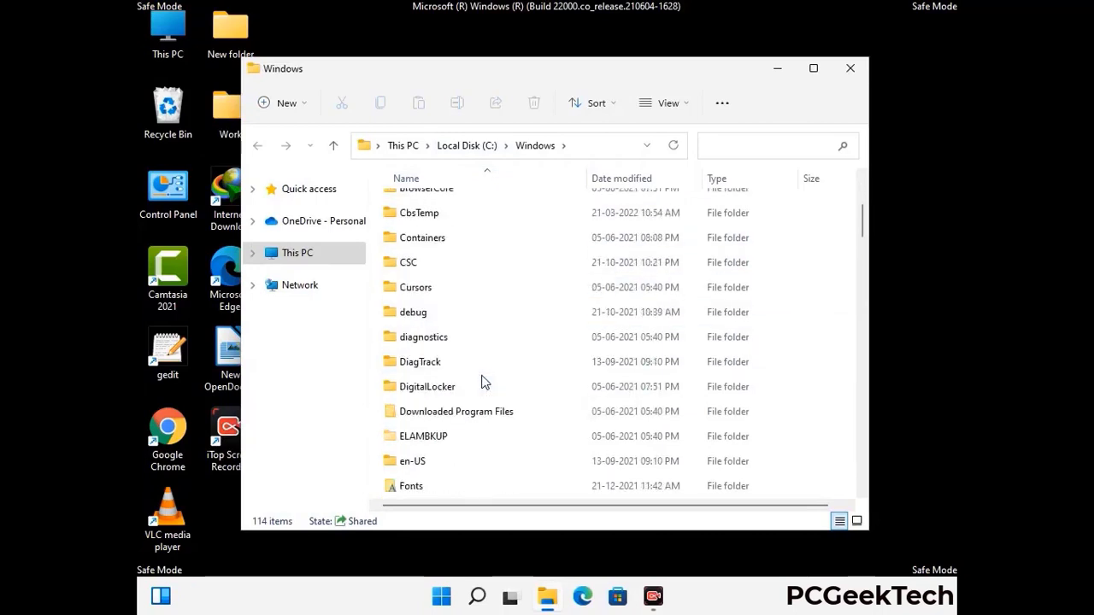
{"action": "scroll", "coordinate": [482, 385], "scroll_direction": "down", "scroll_amount": 5}
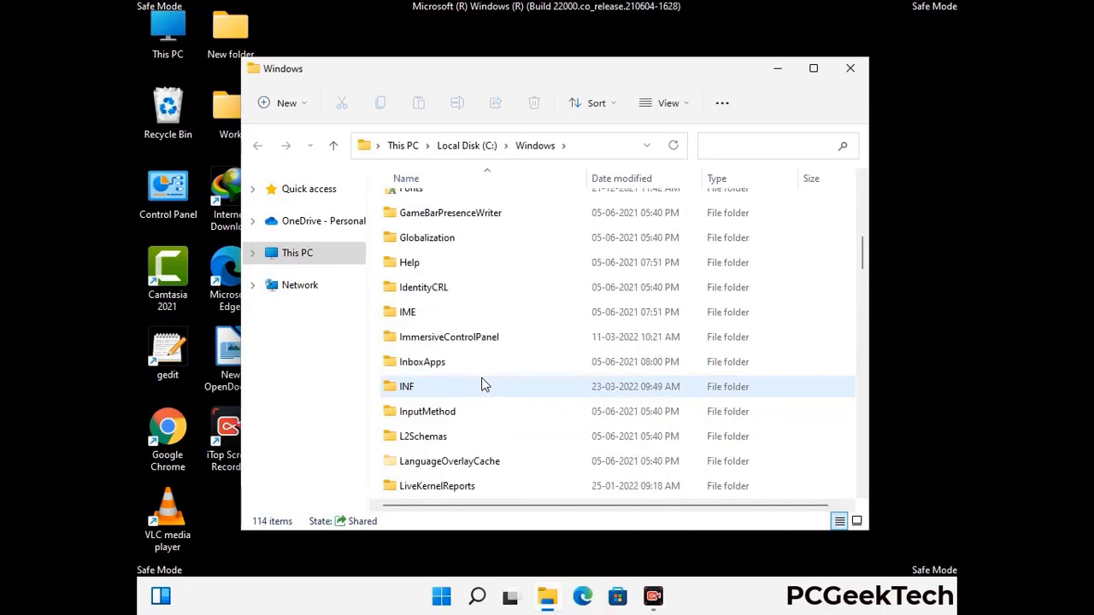
{"action": "scroll", "coordinate": [481, 384], "scroll_direction": "down", "scroll_amount": 4}
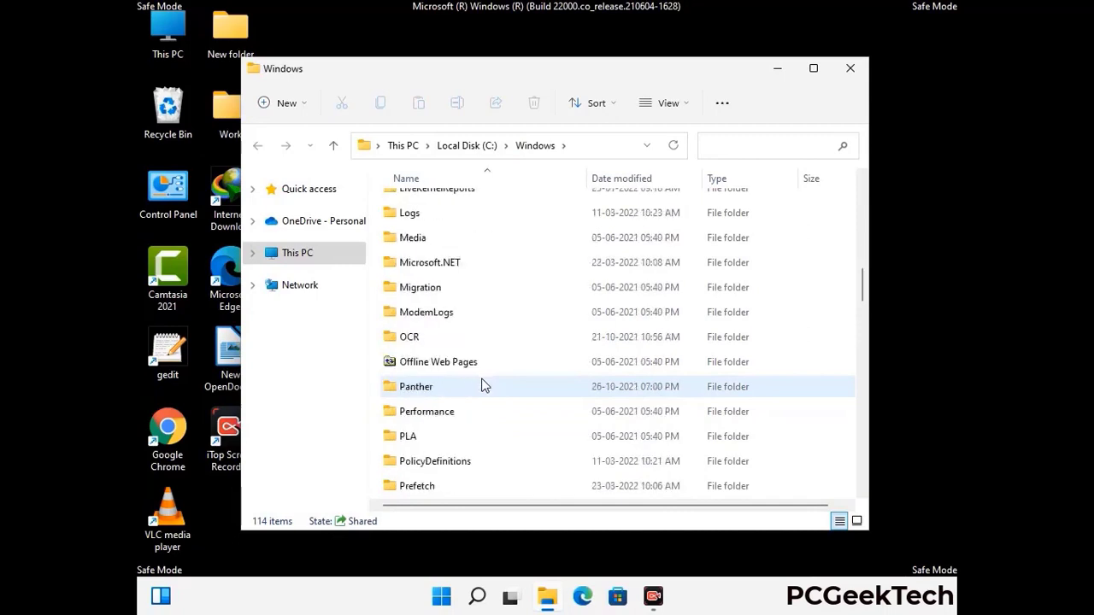
{"action": "scroll", "coordinate": [481, 387], "scroll_direction": "down", "scroll_amount": 7}
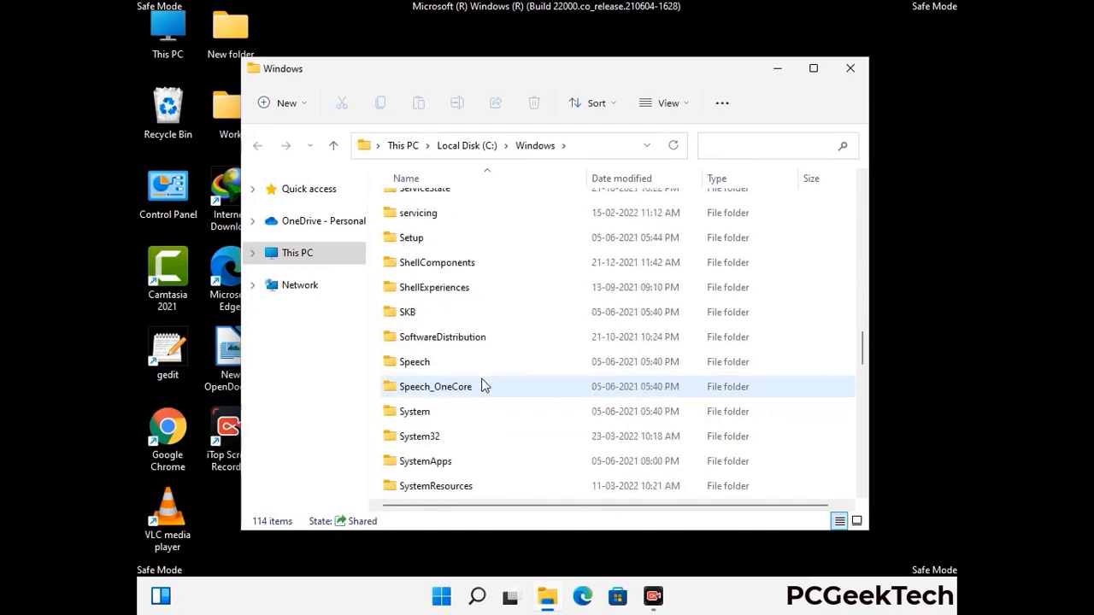
{"action": "scroll", "coordinate": [481, 387], "scroll_direction": "down", "scroll_amount": 7}
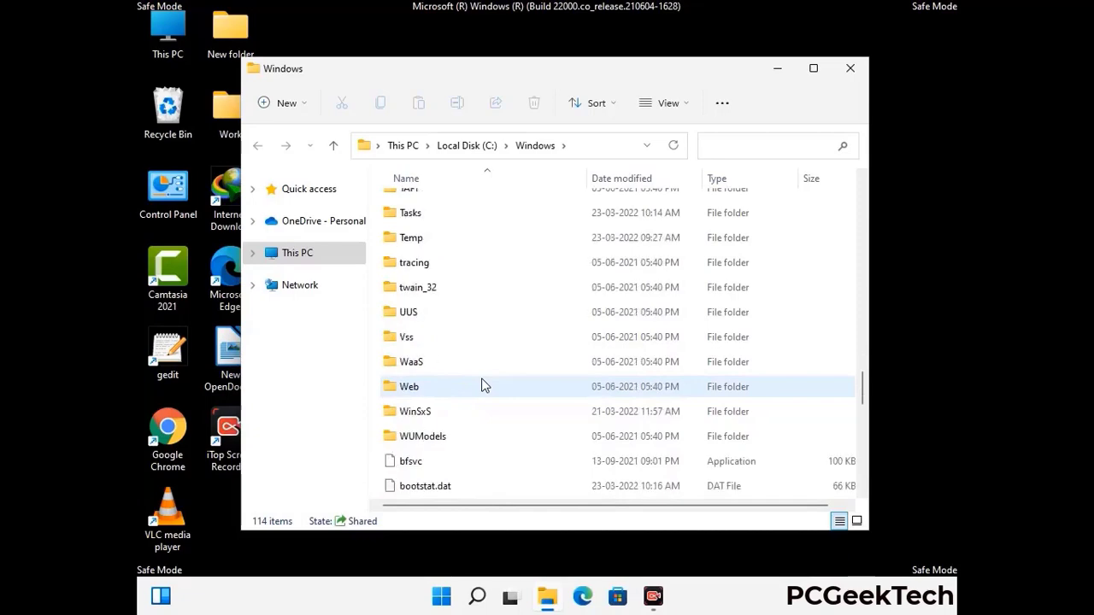
{"action": "scroll", "coordinate": [481, 386], "scroll_direction": "down", "scroll_amount": 8}
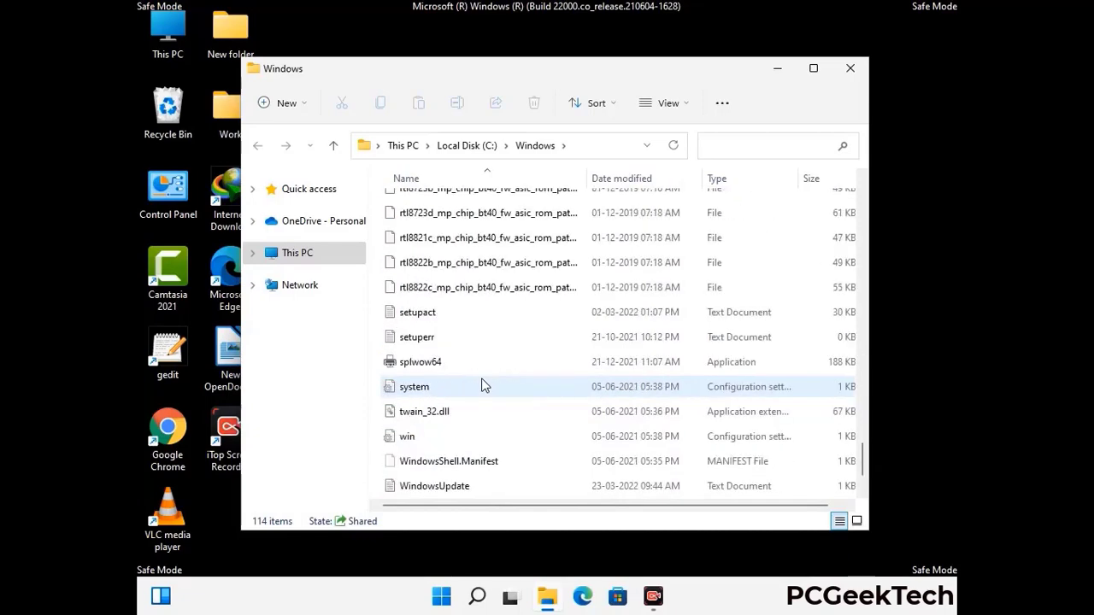
{"action": "scroll", "coordinate": [481, 386], "scroll_direction": "up", "scroll_amount": 14}
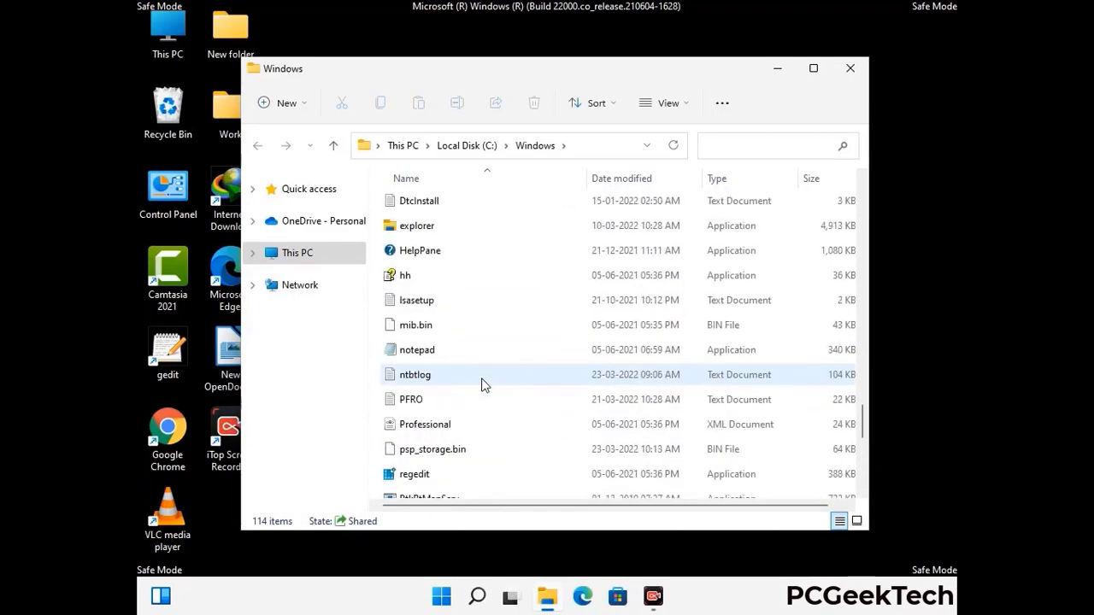
{"action": "scroll", "coordinate": [482, 387], "scroll_direction": "up", "scroll_amount": 3}
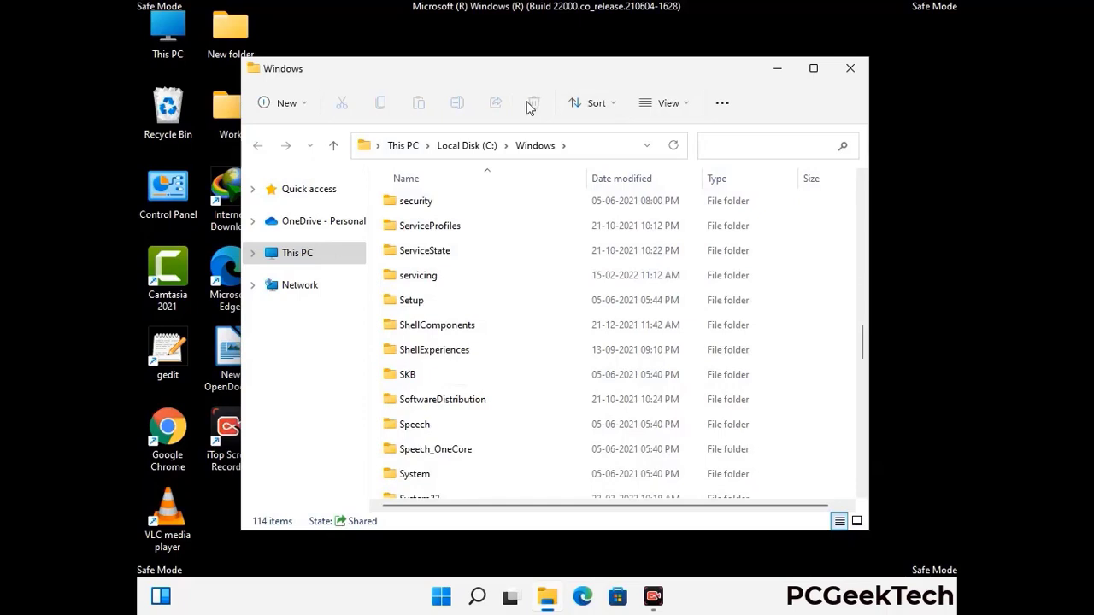
{"action": "left_click", "coordinate": [858, 72]}
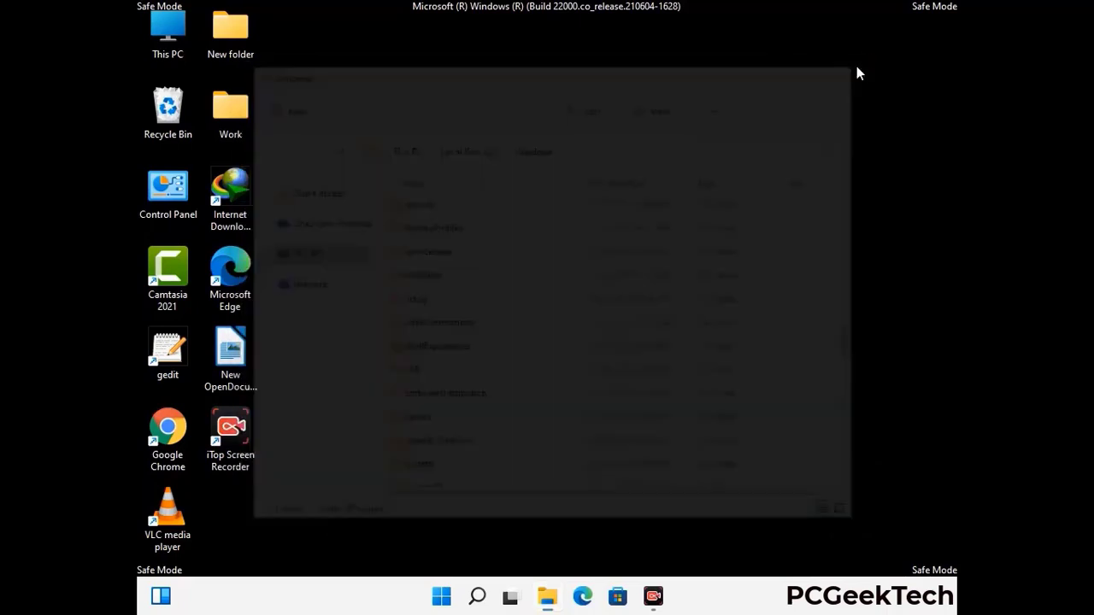
- Open the user's Temp folder by running %temp% from the Run box
{"action": "key", "text": "super+r"}
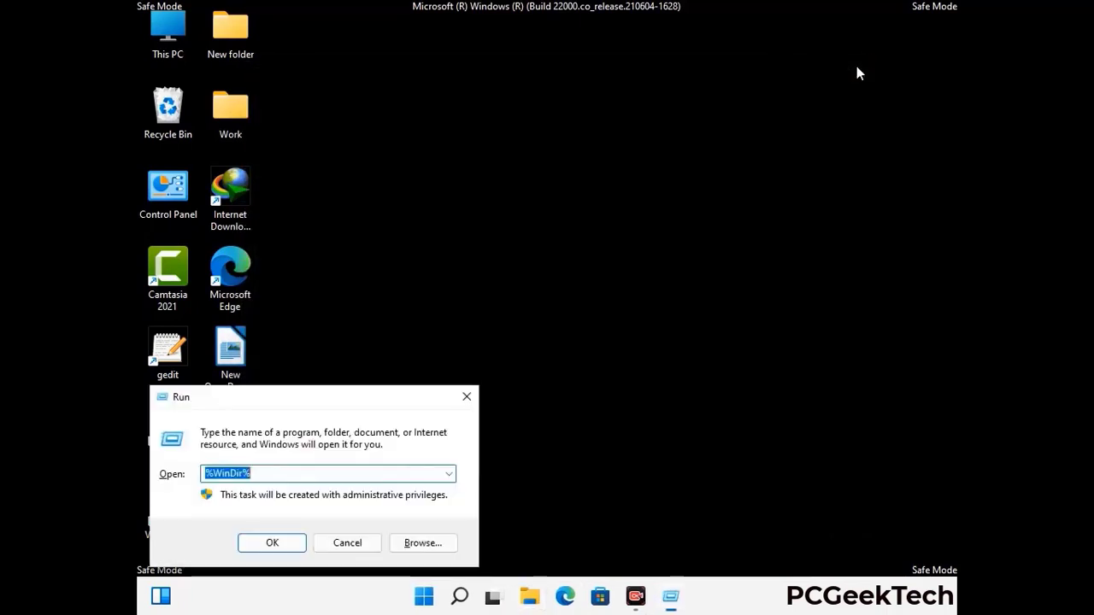
{"action": "left_click_drag", "start_coordinate": [364, 403], "coordinate": [621, 147]}
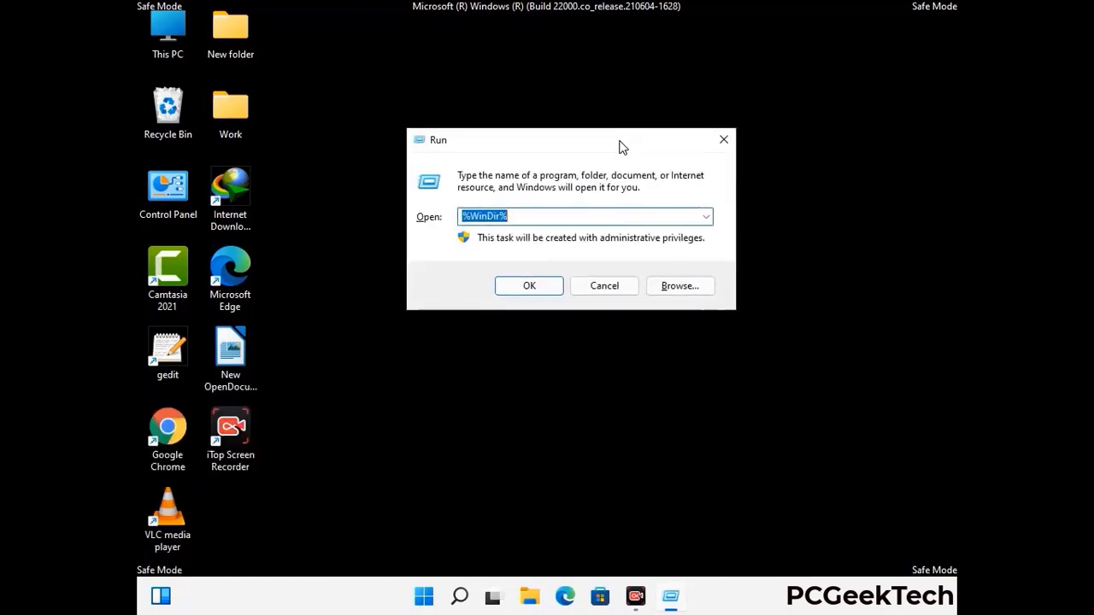
{"action": "type", "text": "%temp%"}
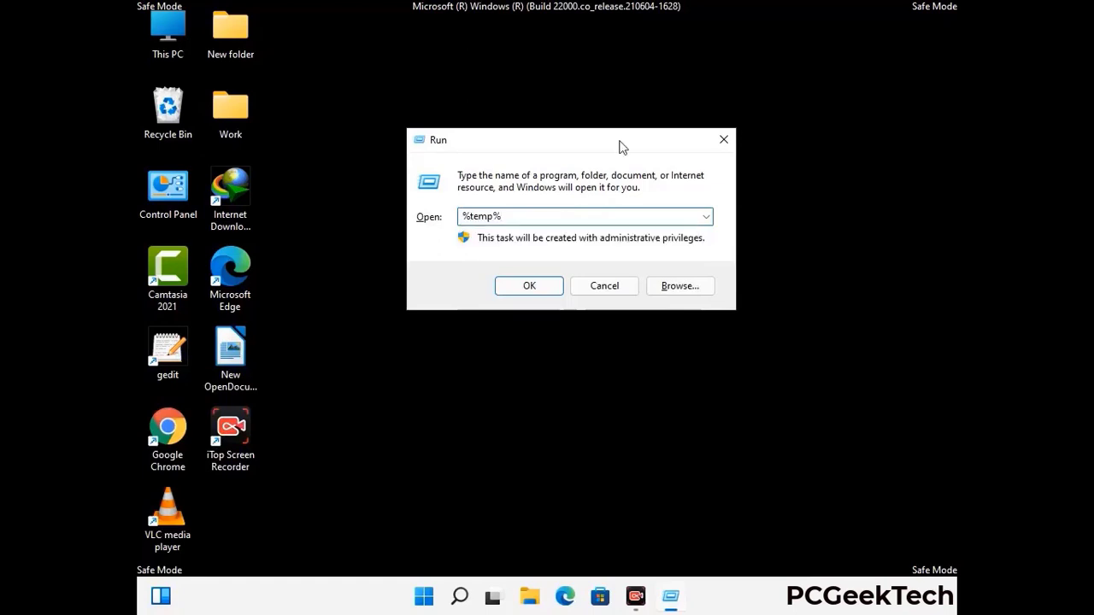
{"action": "left_click", "coordinate": [546, 285]}
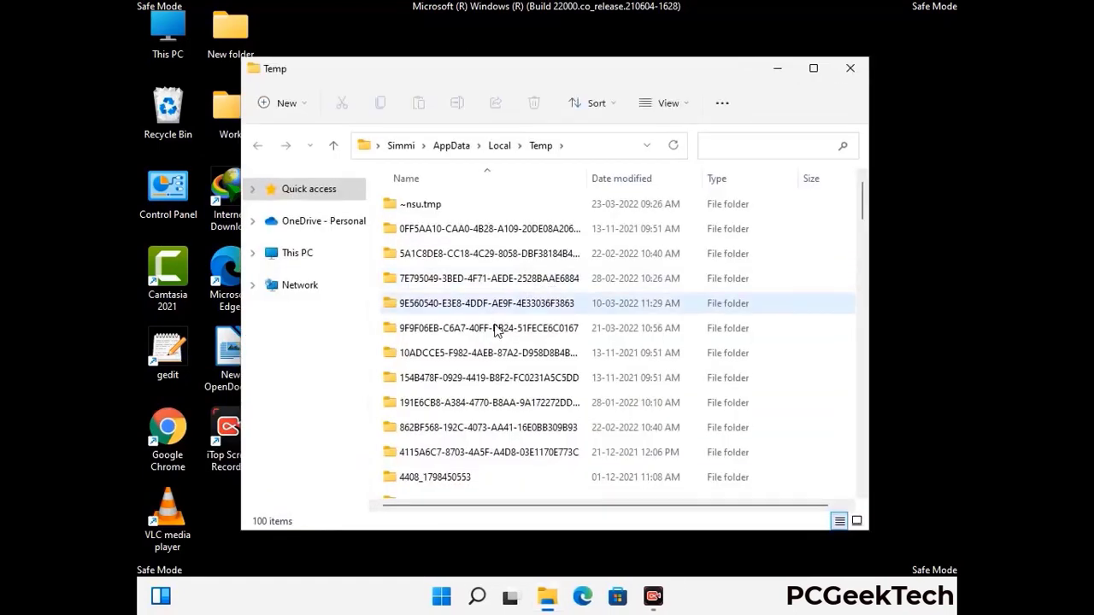
- Select all 100 Temp items, delete them, and close the window
{"action": "left_click", "coordinate": [494, 328]}
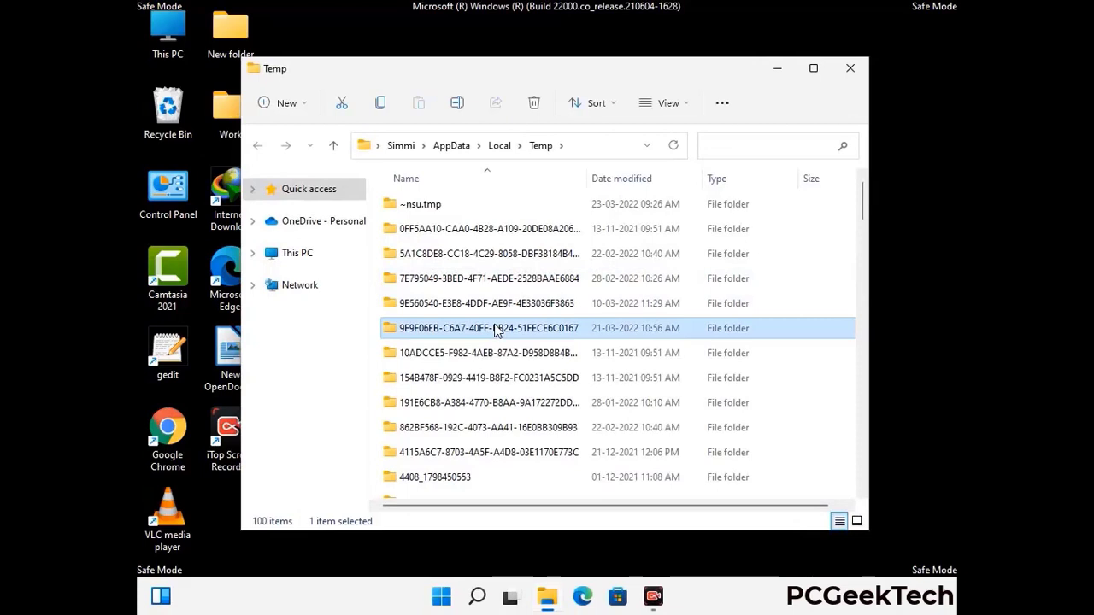
{"action": "key", "text": "ctrl+a"}
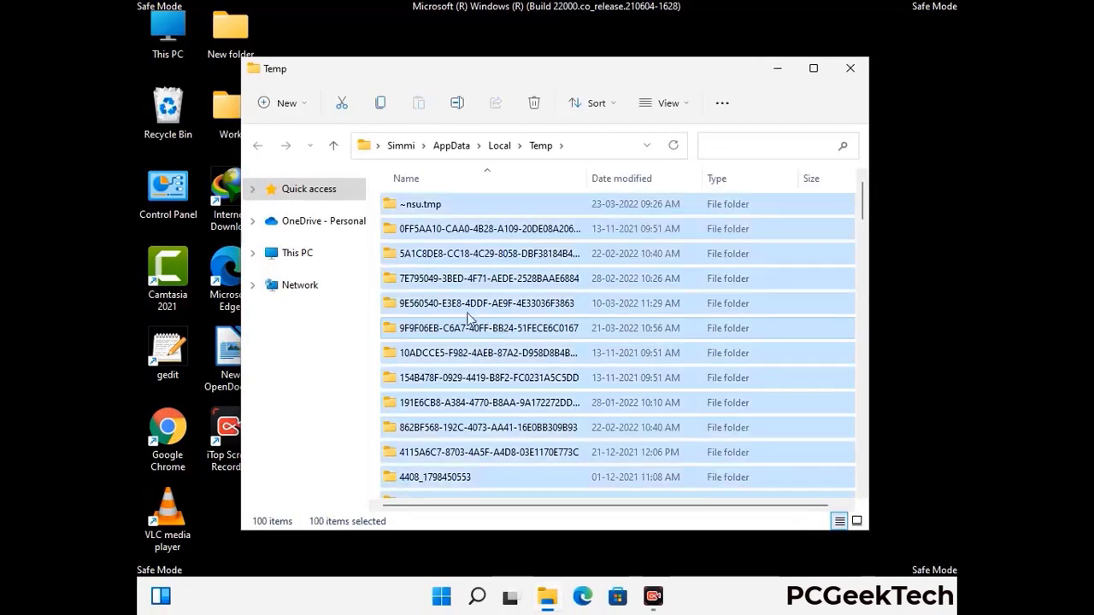
{"action": "left_click", "coordinate": [535, 103]}
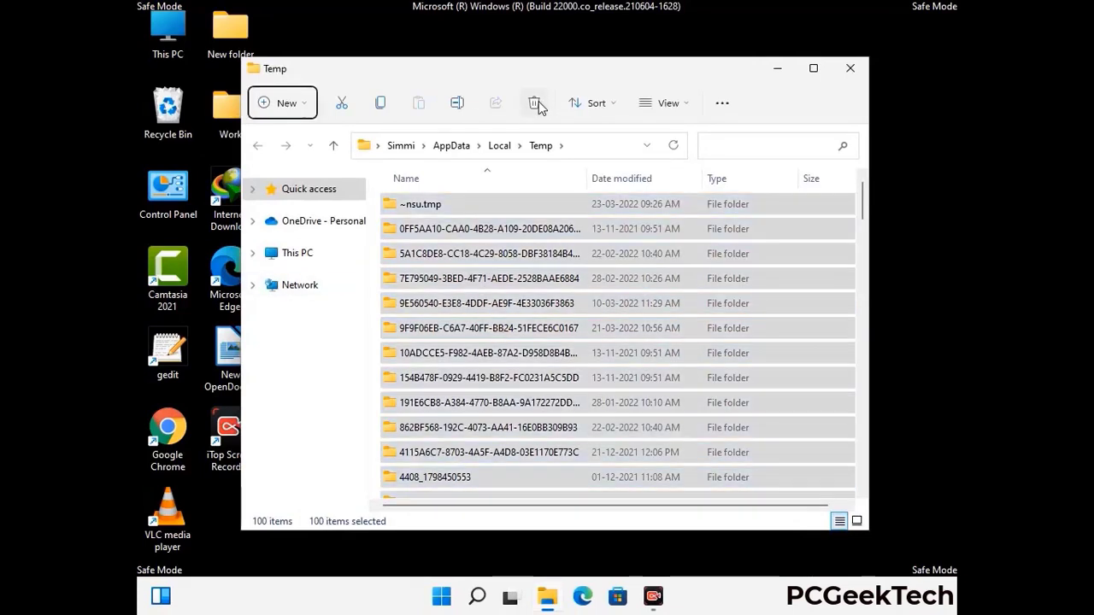
{"action": "left_click", "coordinate": [849, 68]}
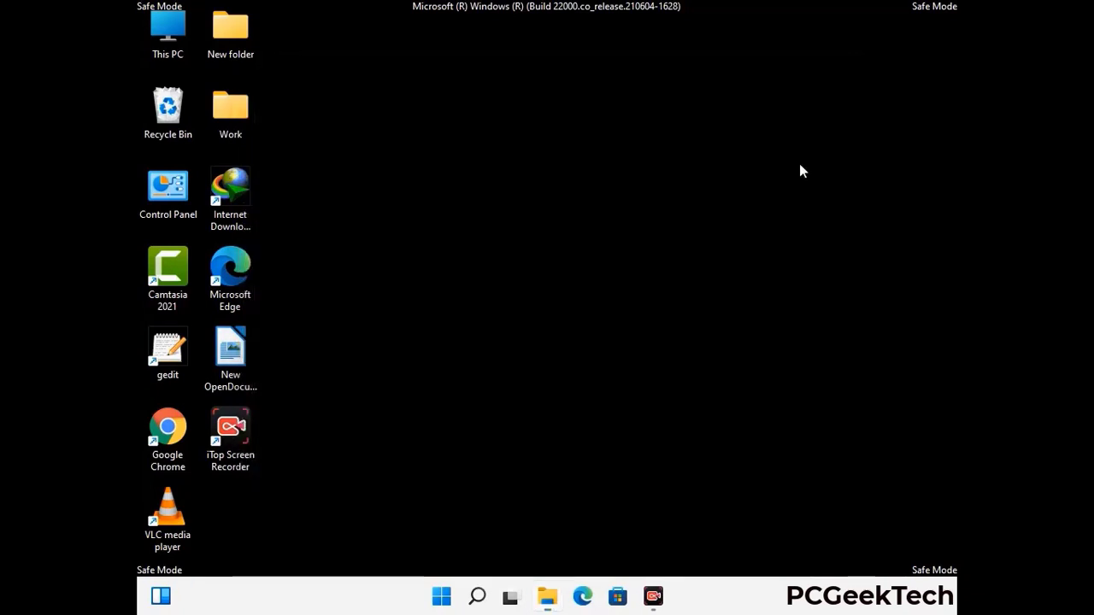
- Run 'temp' to open C:\Windows\Temp, delete all six items, and close it
{"action": "key", "text": "super+r"}
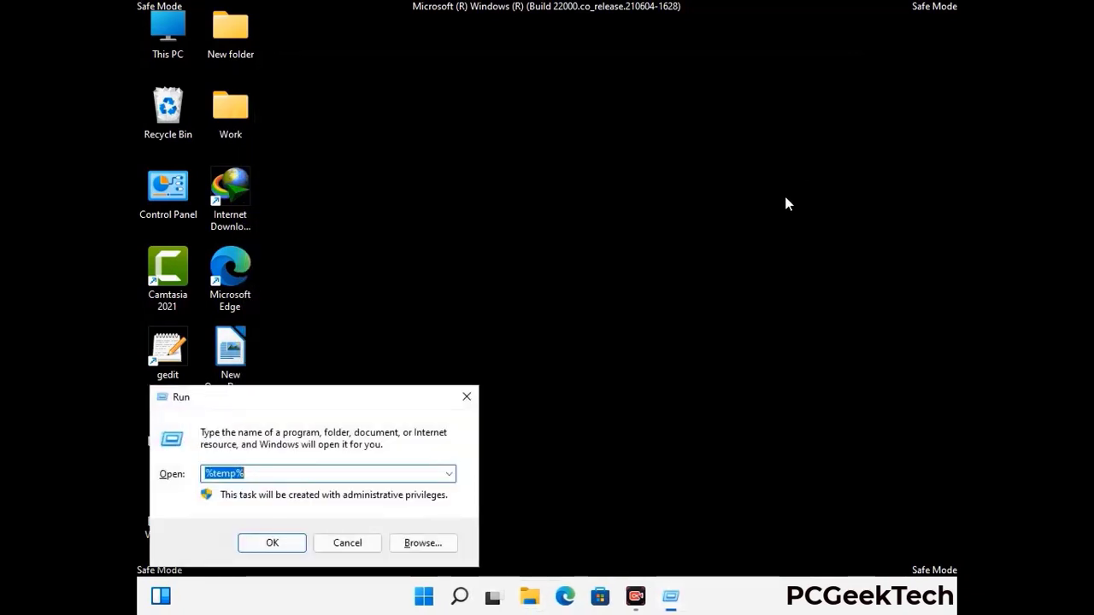
{"action": "left_click_drag", "start_coordinate": [370, 391], "coordinate": [623, 155]}
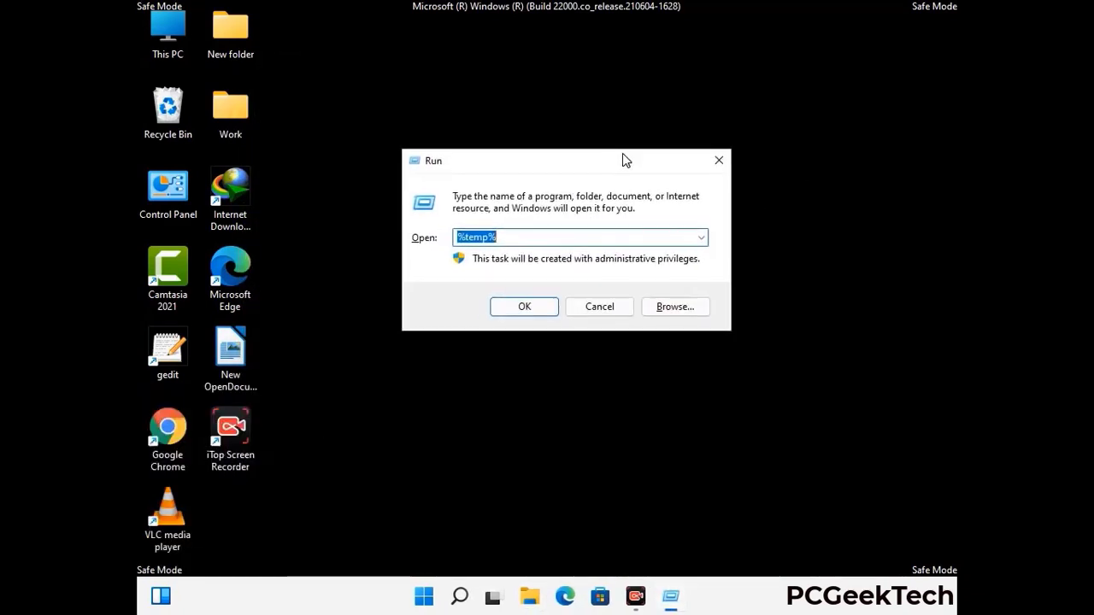
{"action": "type", "text": "temp"}
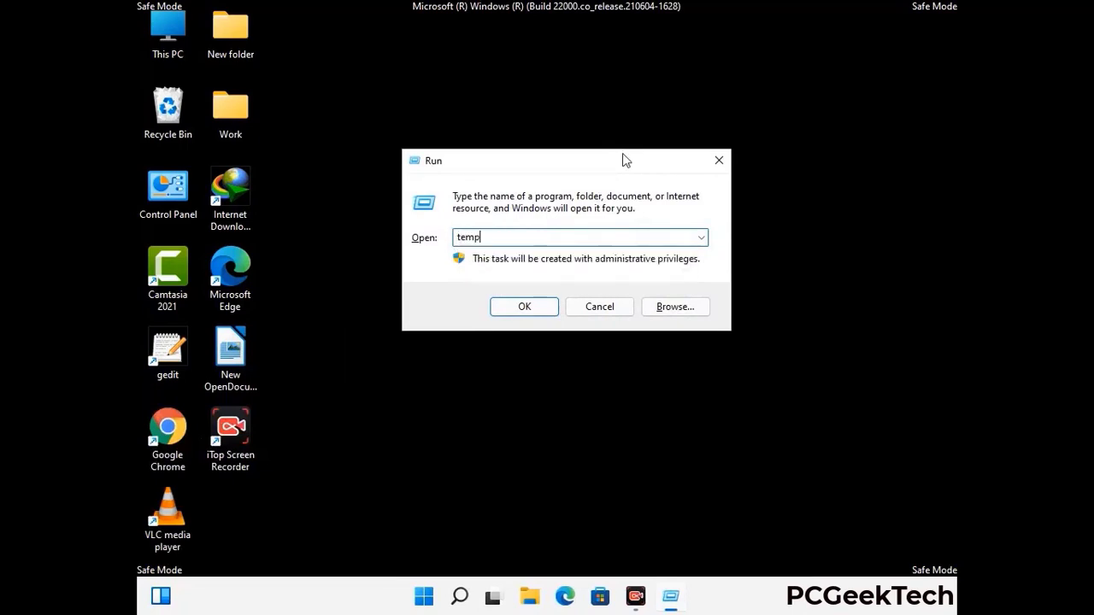
{"action": "key", "text": "Return"}
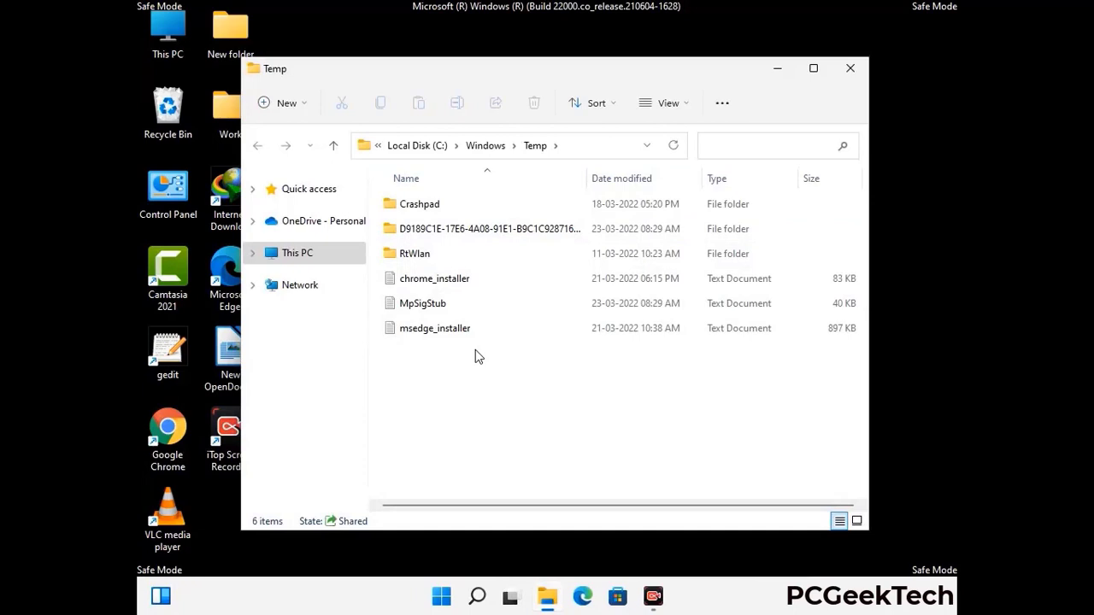
{"action": "key", "text": "ctrl+a"}
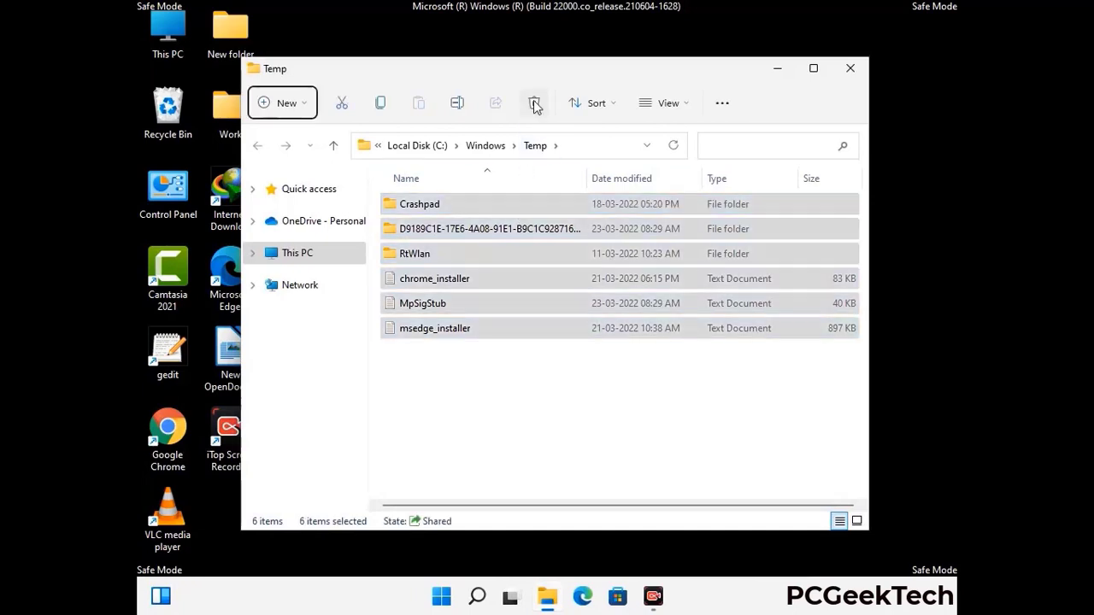
{"action": "left_click", "coordinate": [534, 105]}
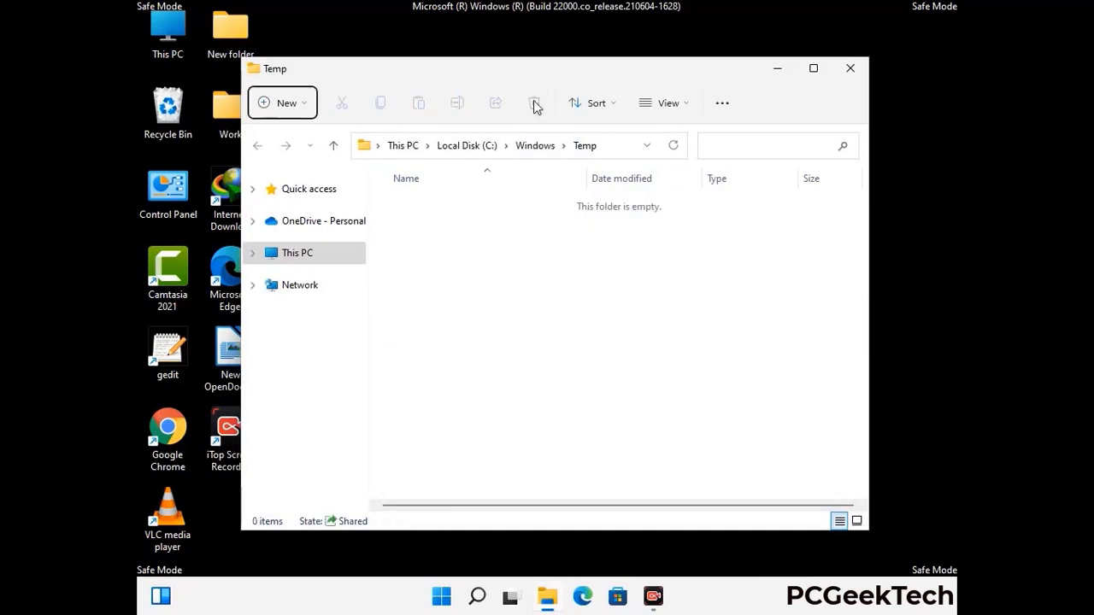
{"action": "left_click", "coordinate": [852, 71]}
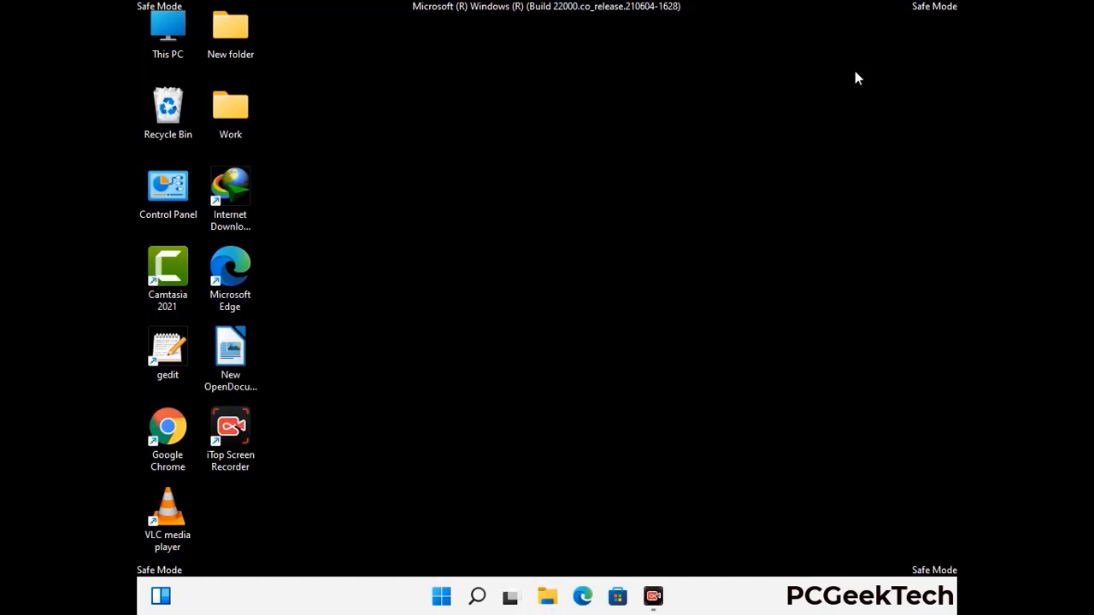
- Launch Registry Editor with regedit from the Run box
{"action": "key", "text": "super+r"}
{"action": "left_click_drag", "start_coordinate": [333, 394], "coordinate": [570, 136]}
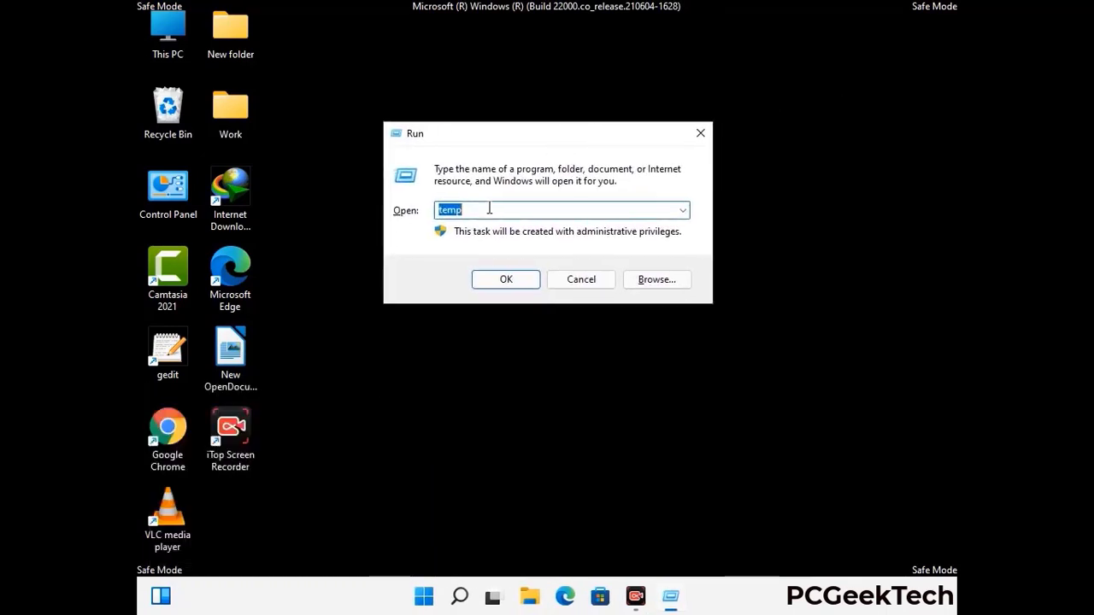
{"action": "type", "text": "regedit"}
{"action": "key", "text": "Return"}
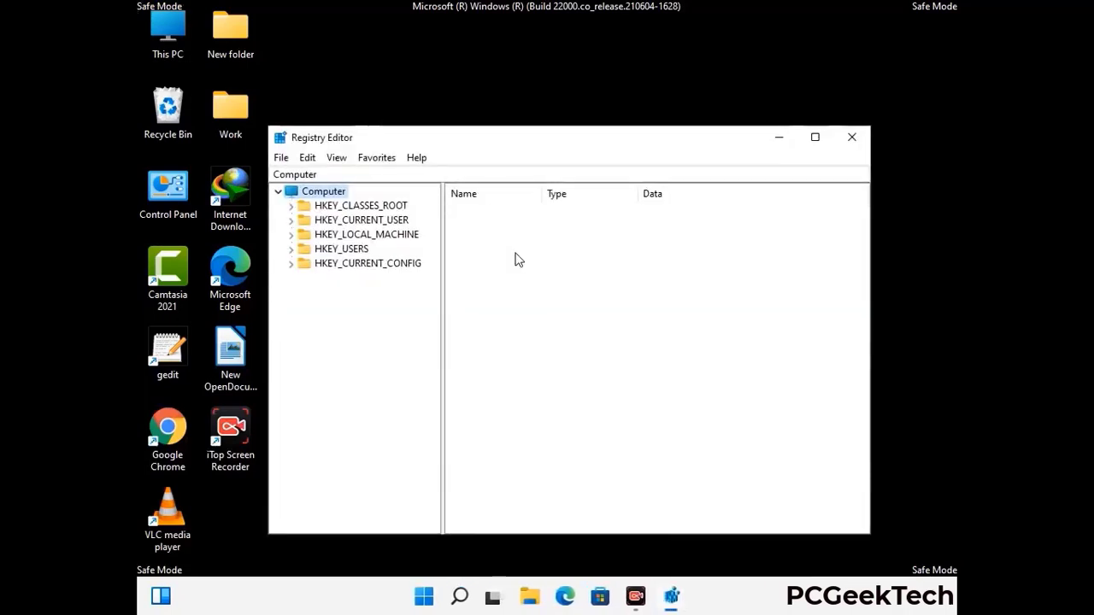
- Expand HKEY_CURRENT_USER > Software > Microsoft in the key tree
{"action": "left_click", "coordinate": [366, 235]}
{"action": "left_click", "coordinate": [290, 220]}
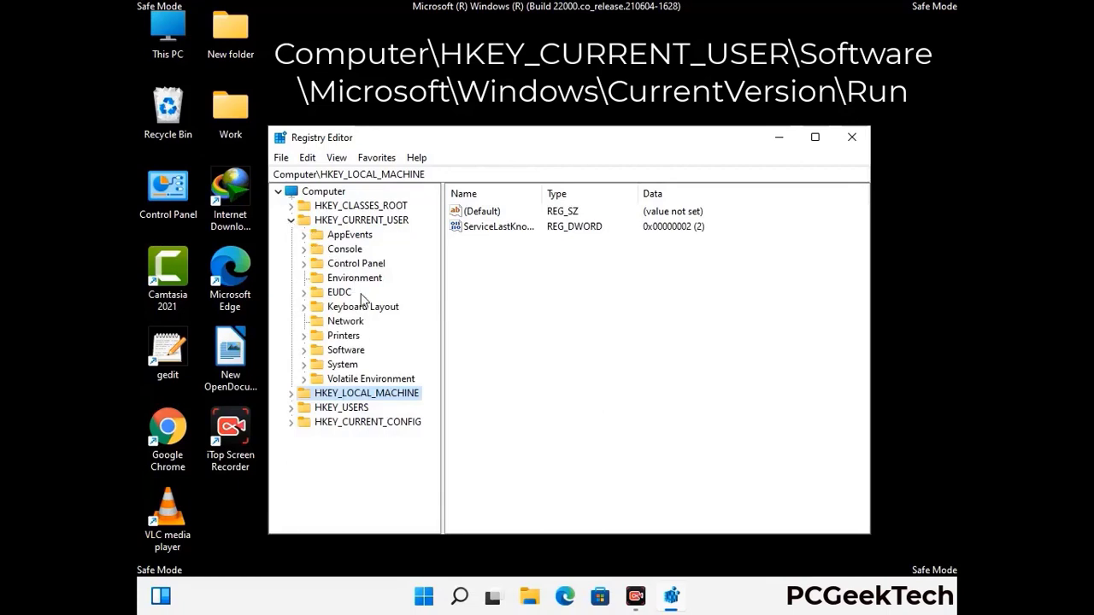
{"action": "left_click", "coordinate": [340, 352]}
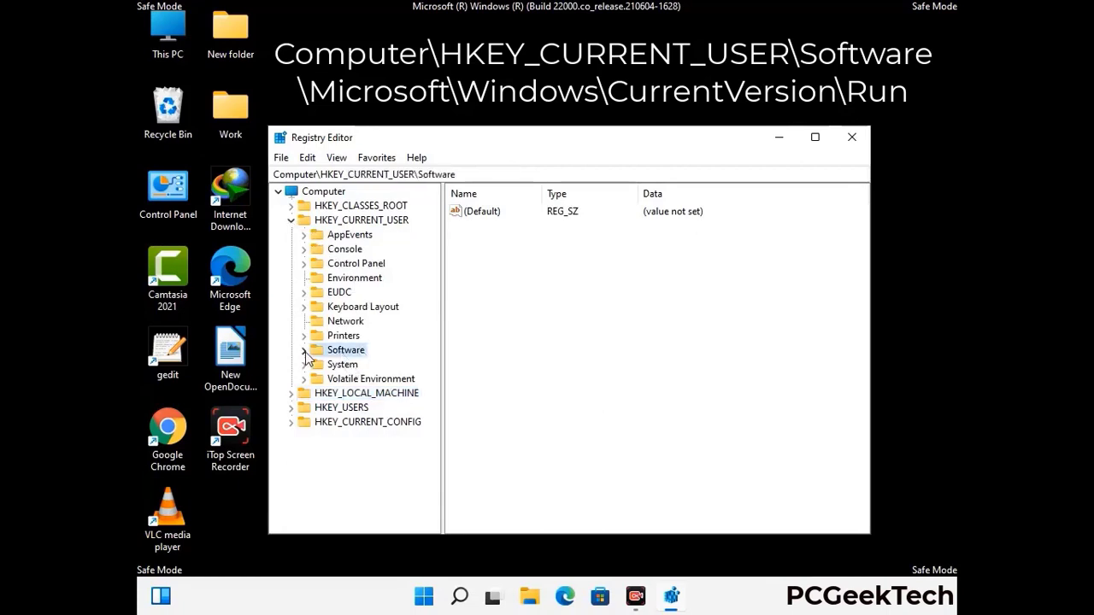
{"action": "left_click", "coordinate": [302, 351]}
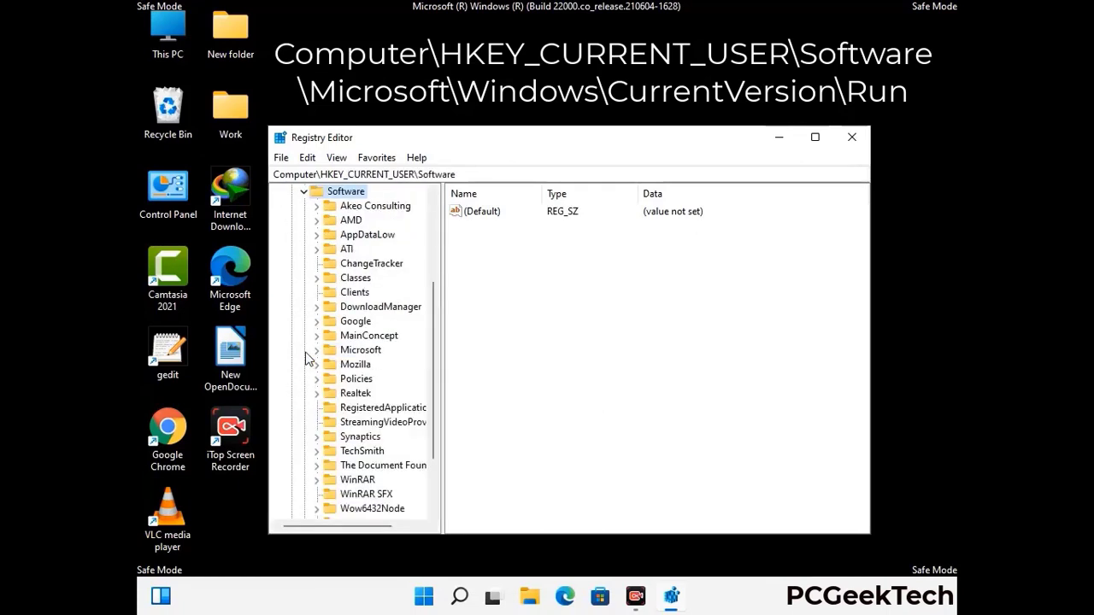
{"action": "double_click", "coordinate": [357, 350]}
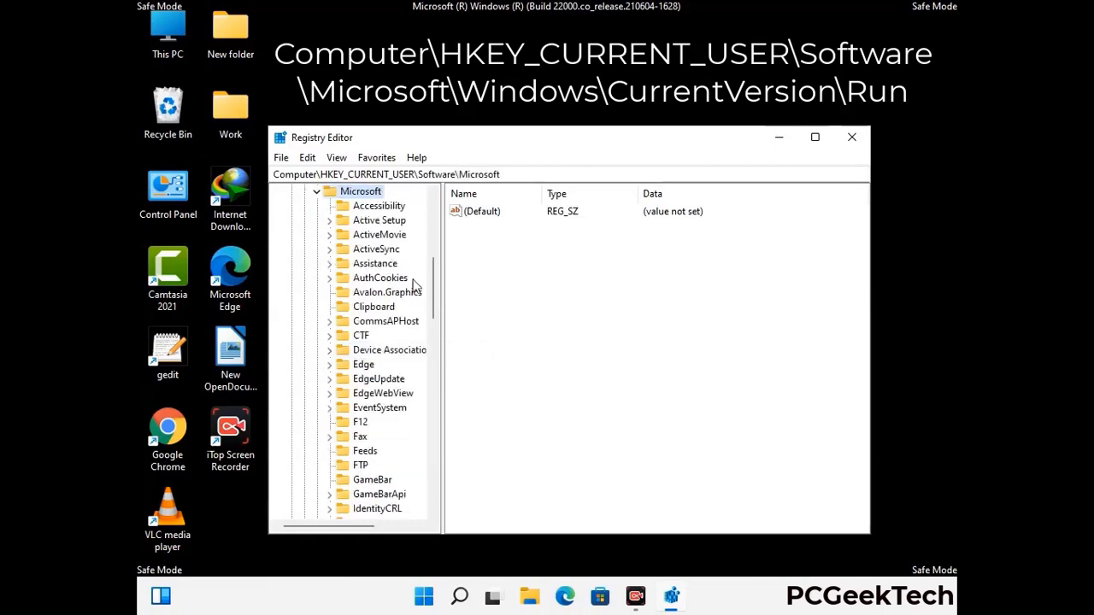
- Expand Windows > CurrentVersion and select the Run key to list startup values
{"action": "scroll", "coordinate": [396, 374], "scroll_direction": "down", "scroll_amount": 2}
{"action": "scroll", "coordinate": [396, 374], "scroll_direction": "down", "scroll_amount": 2}
{"action": "scroll", "coordinate": [396, 374], "scroll_direction": "down", "scroll_amount": 1}
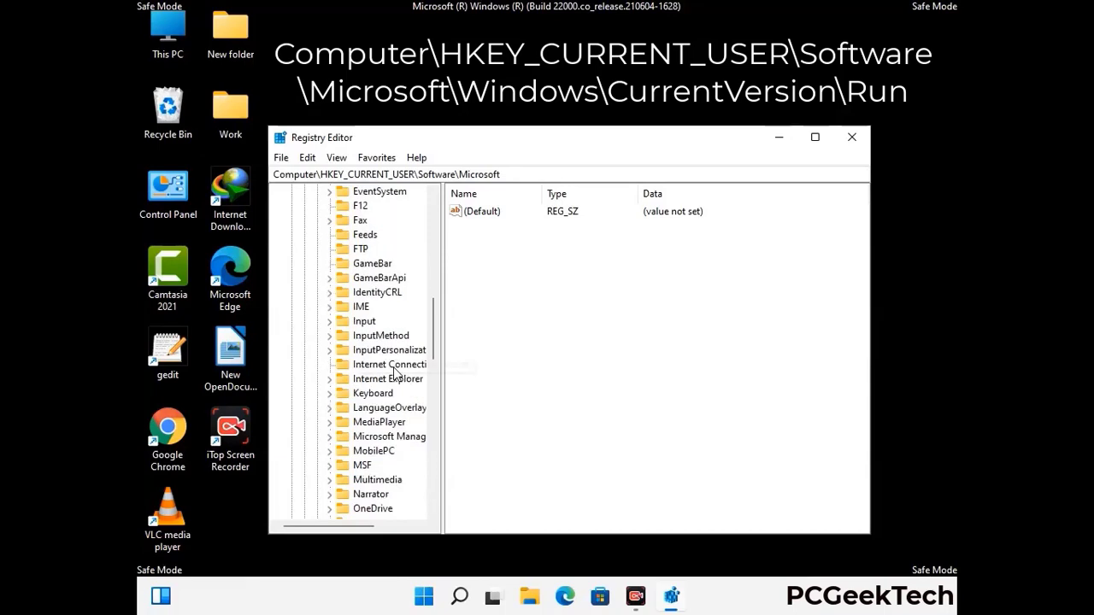
{"action": "scroll", "coordinate": [396, 373], "scroll_direction": "down", "scroll_amount": 2}
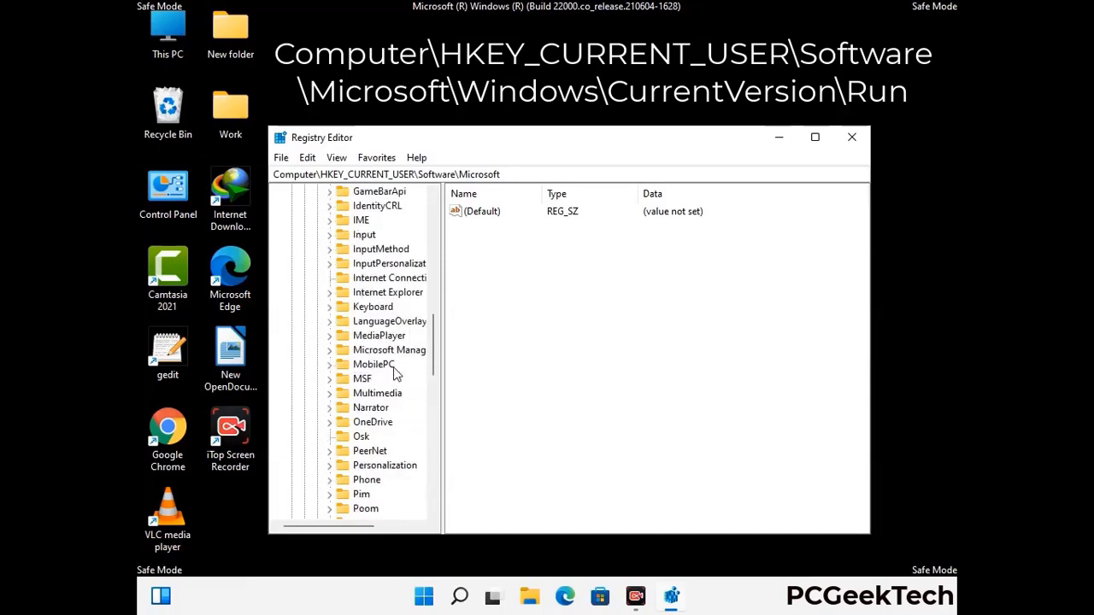
{"action": "scroll", "coordinate": [396, 374], "scroll_direction": "down", "scroll_amount": 7}
{"action": "scroll", "coordinate": [396, 373], "scroll_direction": "down", "scroll_amount": 3}
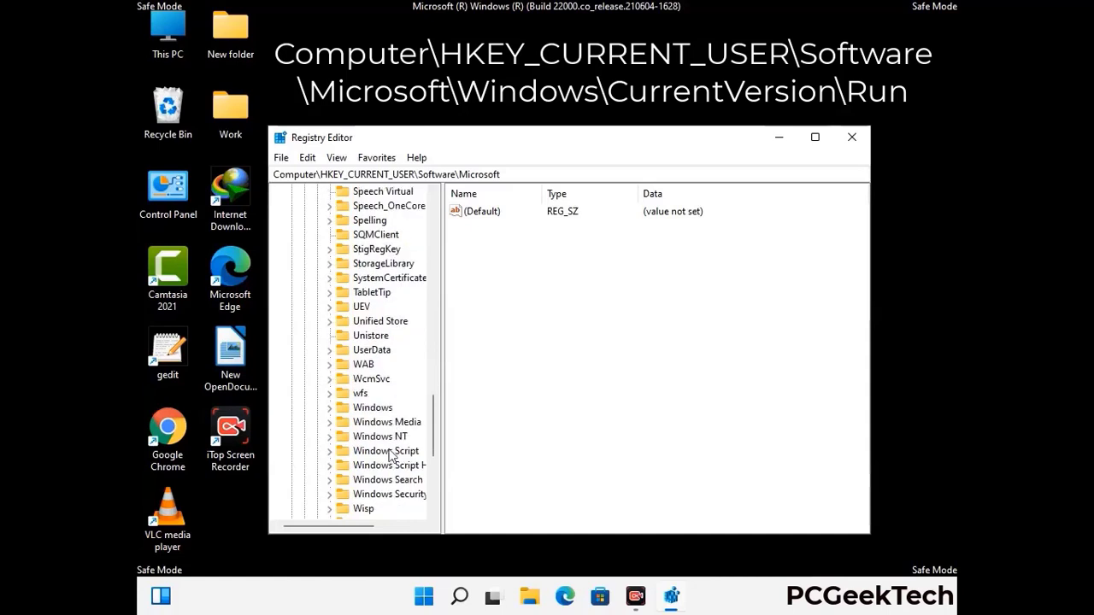
{"action": "double_click", "coordinate": [373, 407]}
{"action": "scroll", "coordinate": [396, 400], "scroll_direction": "down", "scroll_amount": 1}
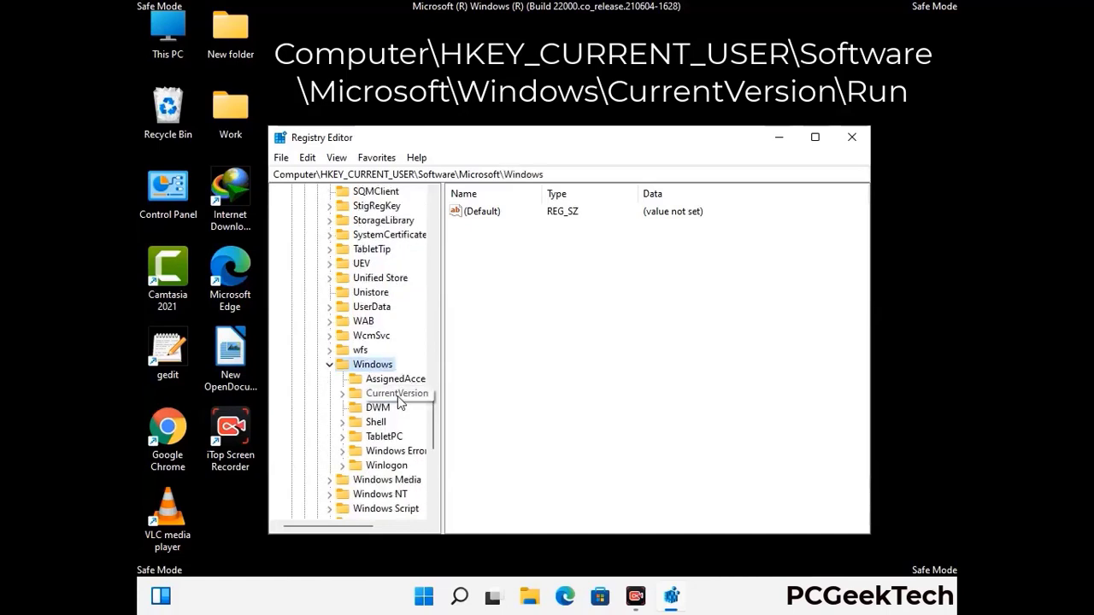
{"action": "double_click", "coordinate": [396, 394]}
{"action": "scroll", "coordinate": [393, 376], "scroll_direction": "down", "scroll_amount": 5}
{"action": "scroll", "coordinate": [392, 373], "scroll_direction": "down", "scroll_amount": 4}
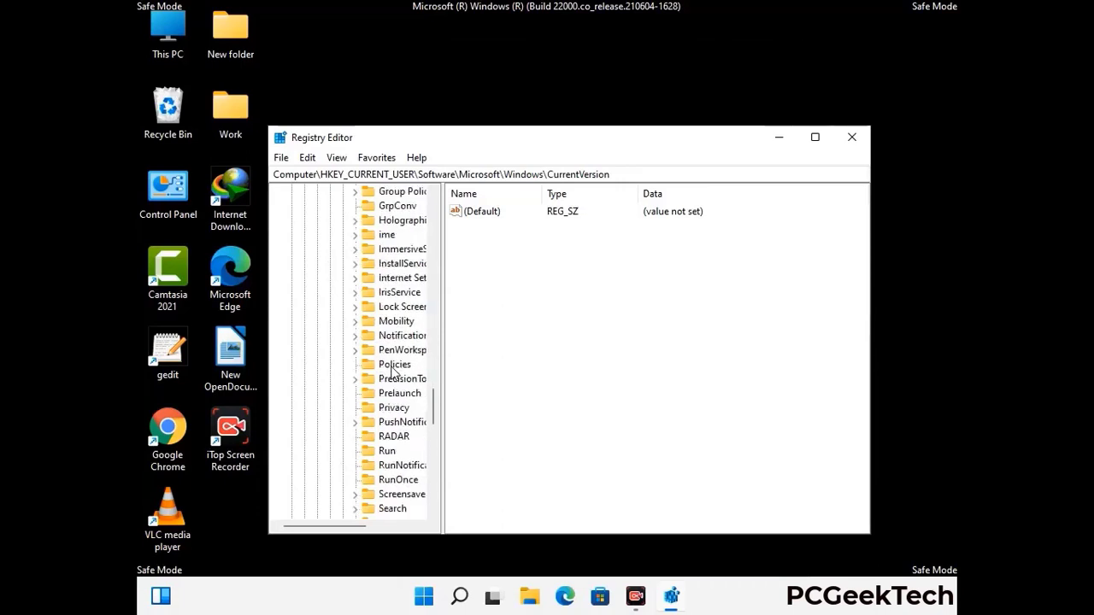
{"action": "scroll", "coordinate": [393, 373], "scroll_direction": "down", "scroll_amount": 1}
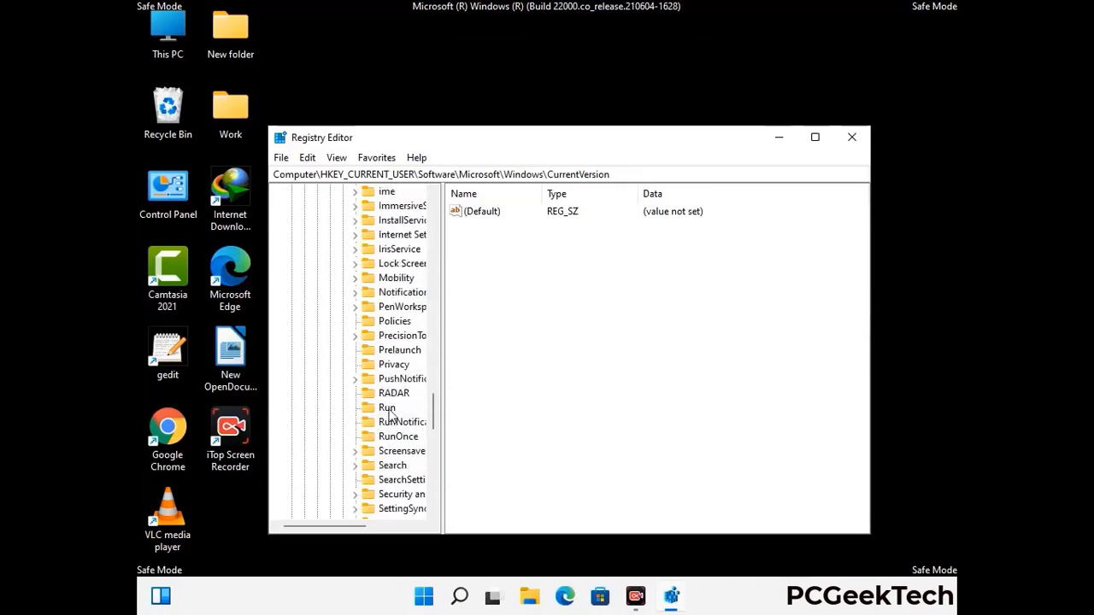
{"action": "left_click", "coordinate": [387, 409]}
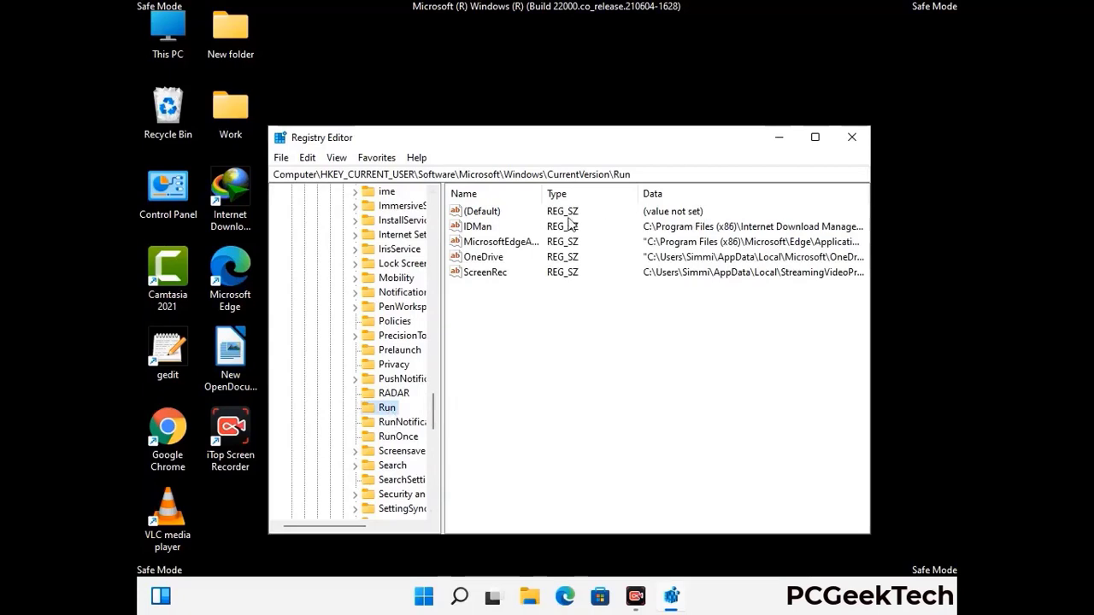
- Delete the ScreenRec startup value from the Run key and confirm the deletion
{"action": "left_click", "coordinate": [484, 277]}
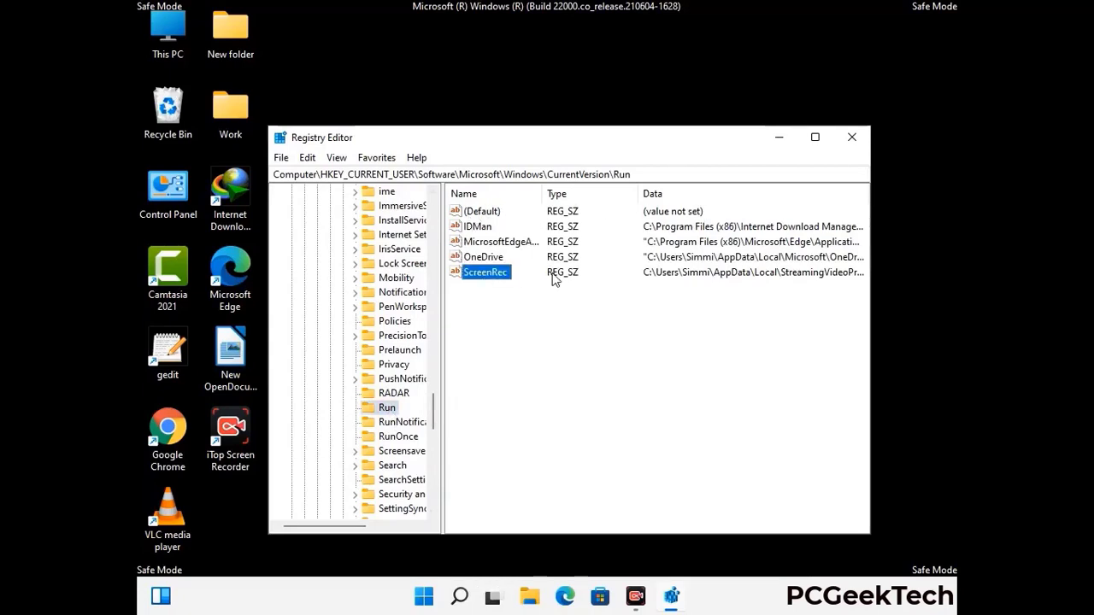
{"action": "left_click", "coordinate": [487, 275]}
{"action": "key", "text": "Return"}
{"action": "right_click", "coordinate": [494, 280]}
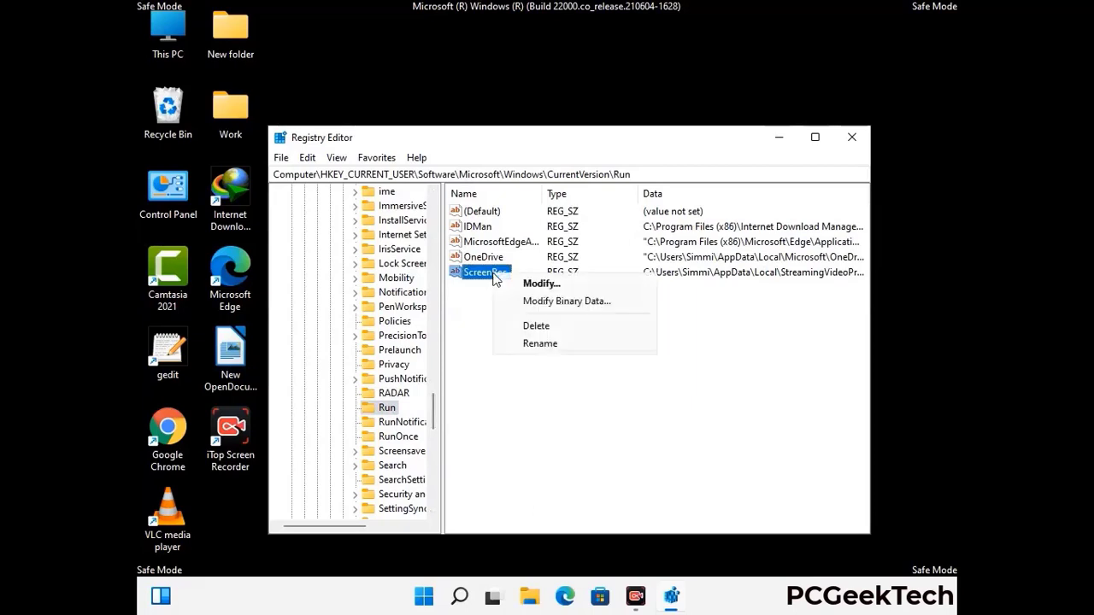
{"action": "left_click", "coordinate": [525, 326]}
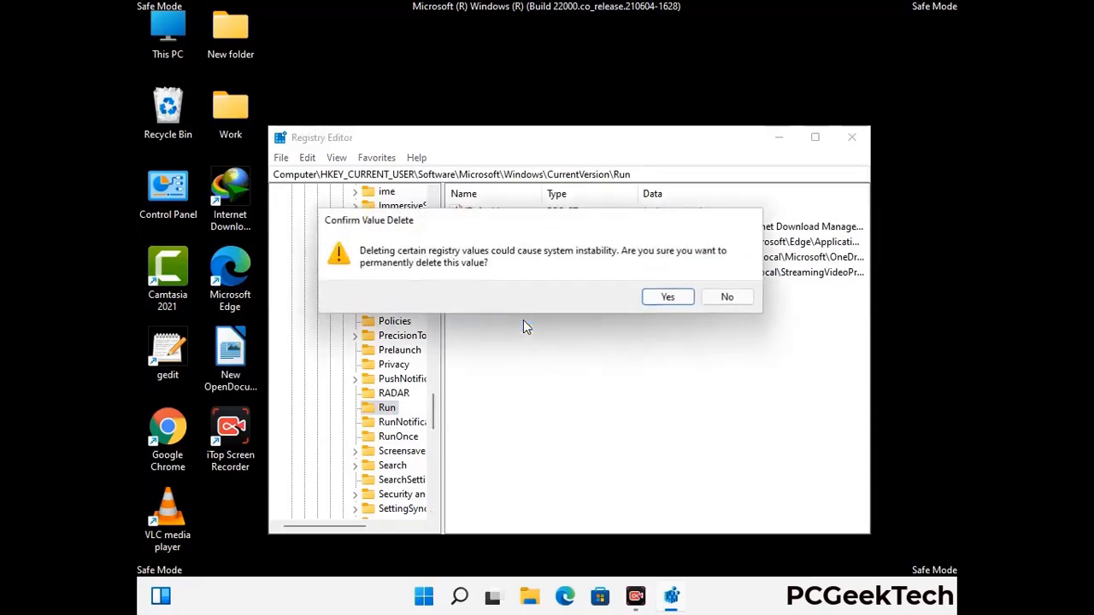
{"action": "left_click", "coordinate": [668, 297]}
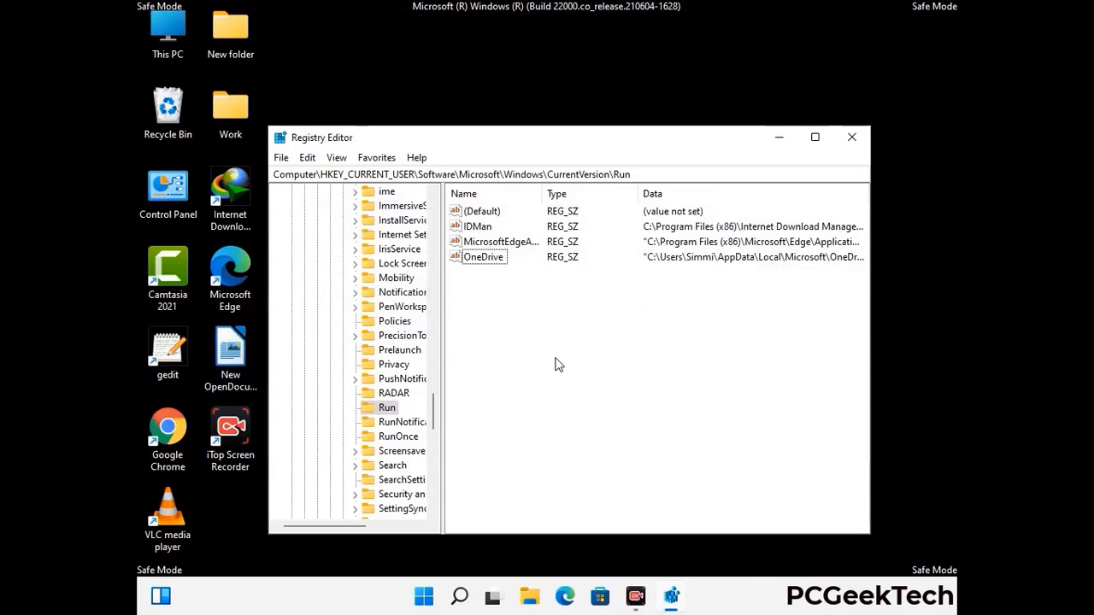
- Search the registry for 'Virus Nam', stop the search, and close Registry Editor
{"action": "key", "text": "ctrl+f"}
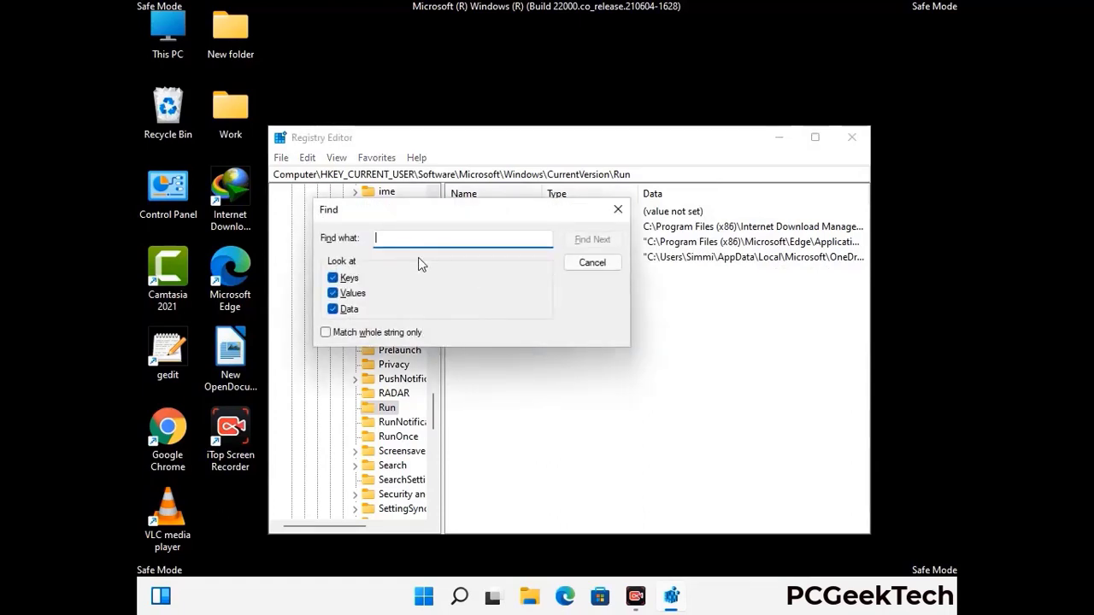
{"action": "type", "text": "Virus Name"}
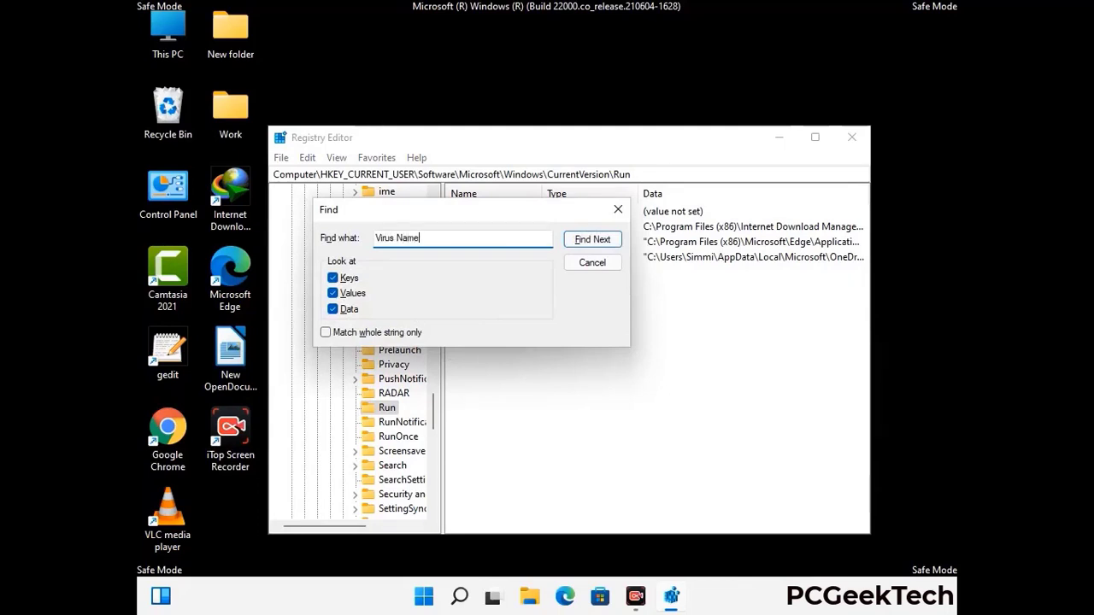
{"action": "left_click", "coordinate": [581, 244]}
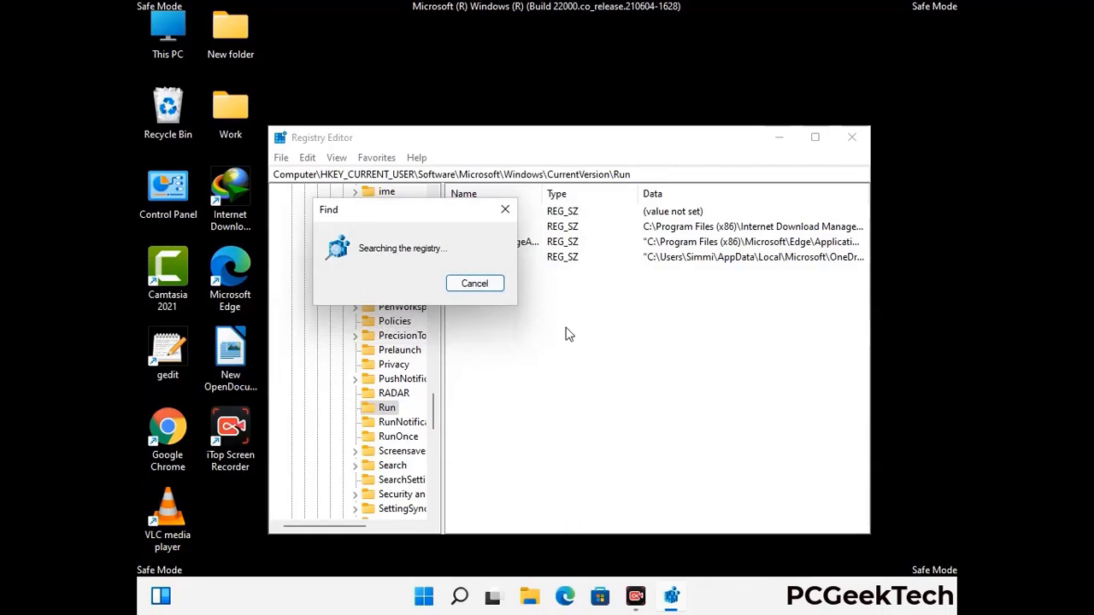
{"action": "left_click", "coordinate": [512, 212]}
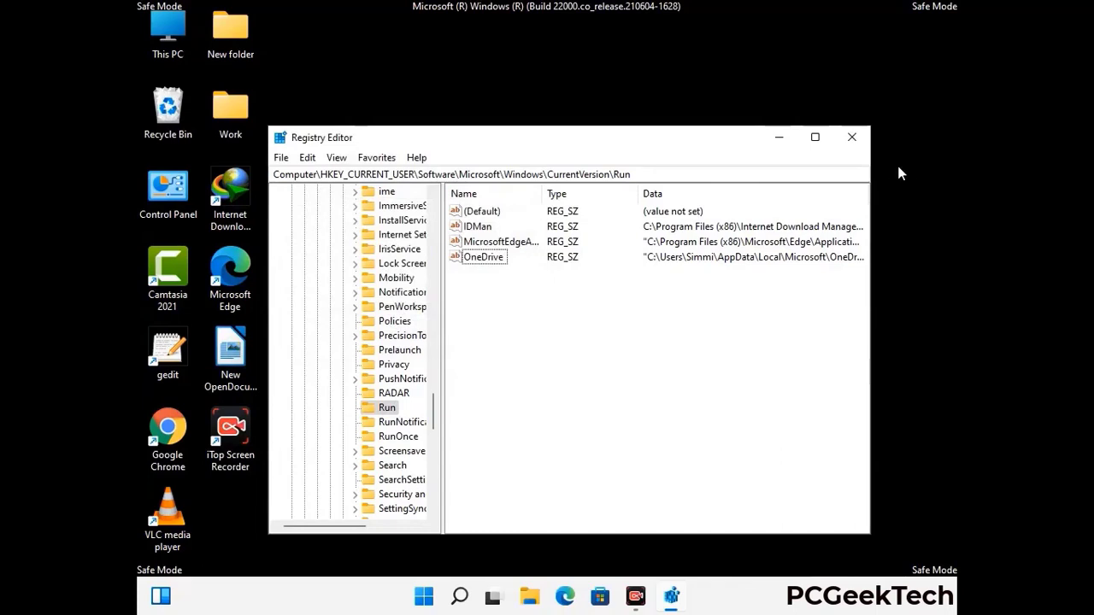
{"action": "left_click", "coordinate": [852, 137]}
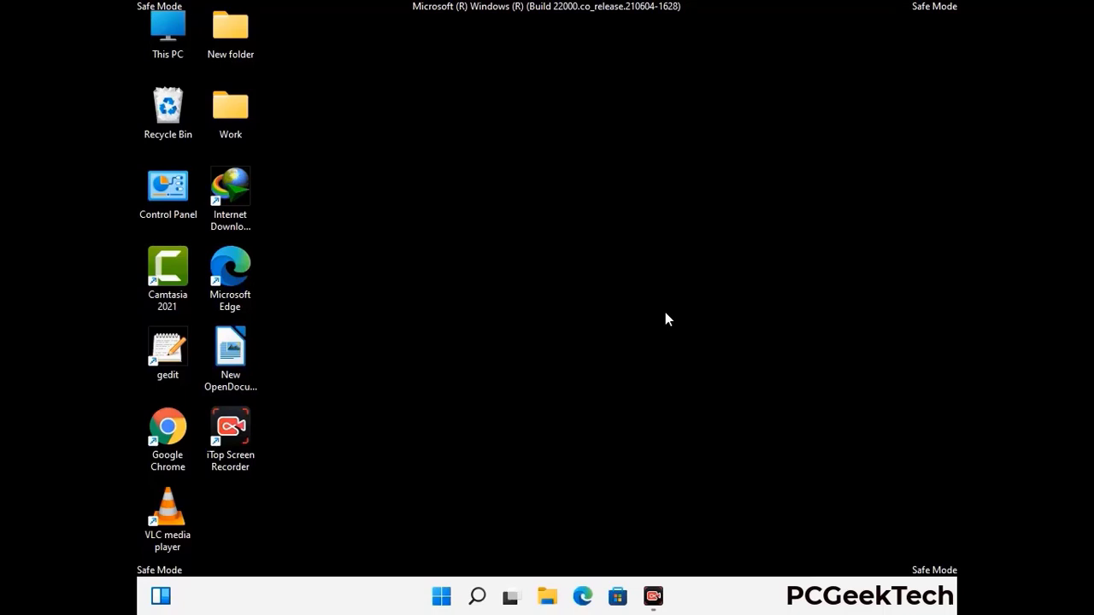
- Launch msconfig and uncheck Safe boot on the Boot tab
{"action": "key", "text": "super+r"}
{"action": "left_click_drag", "start_coordinate": [320, 397], "coordinate": [561, 171]}
{"action": "type", "text": "ms"}
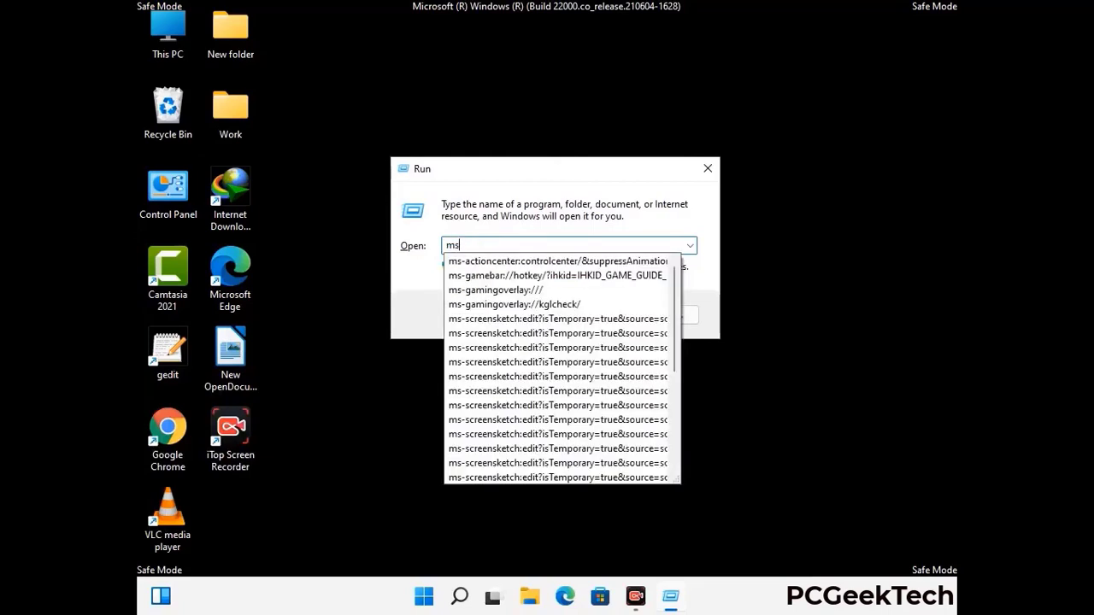
{"action": "type", "text": "config"}
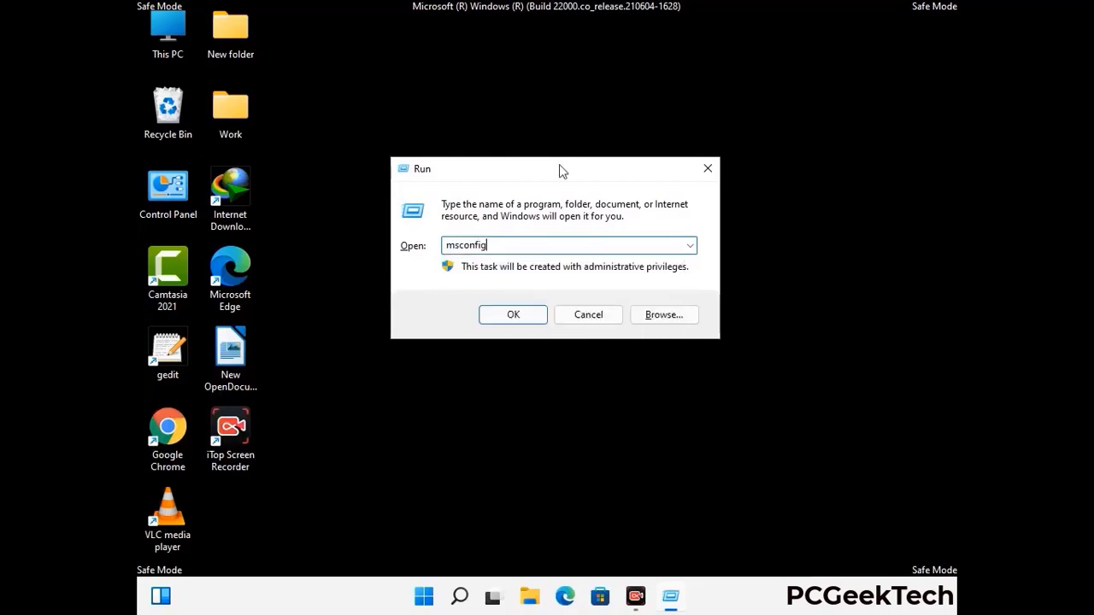
{"action": "left_click", "coordinate": [505, 311]}
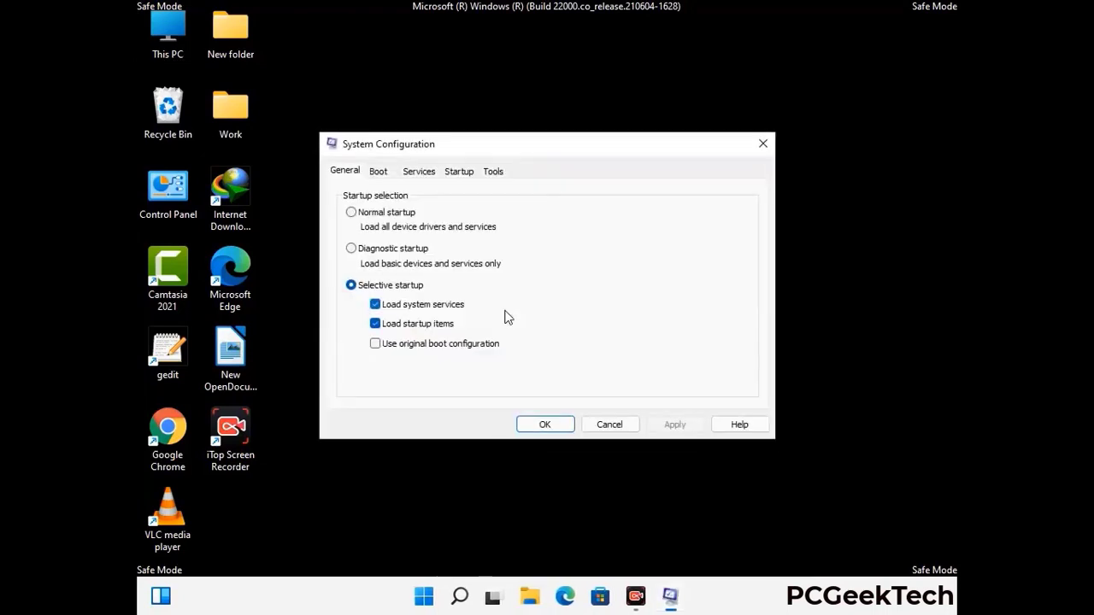
{"action": "left_click", "coordinate": [378, 173]}
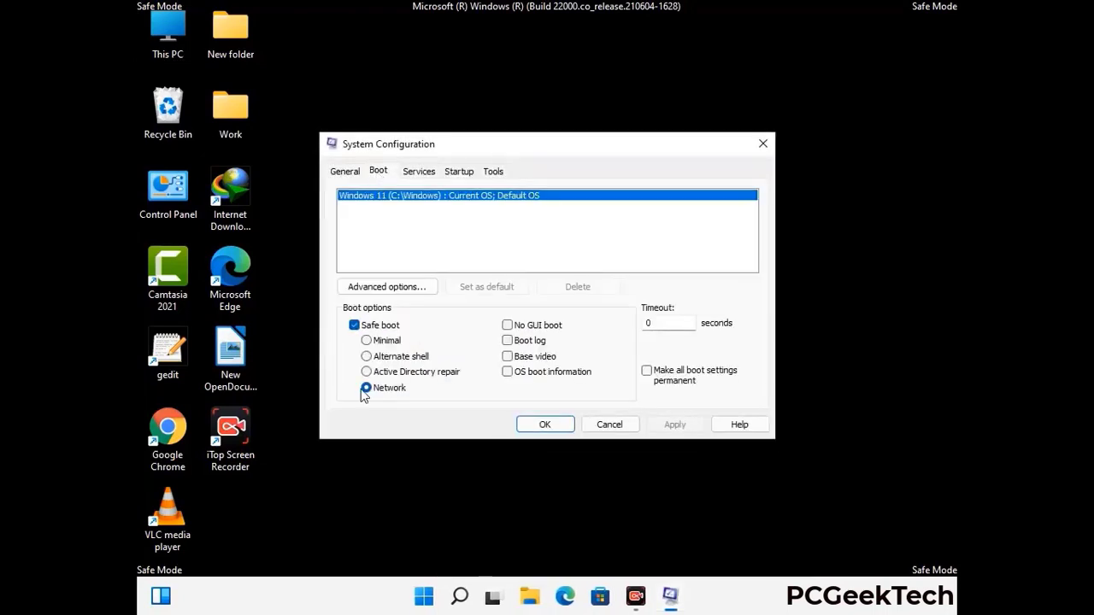
{"action": "left_click", "coordinate": [354, 326]}
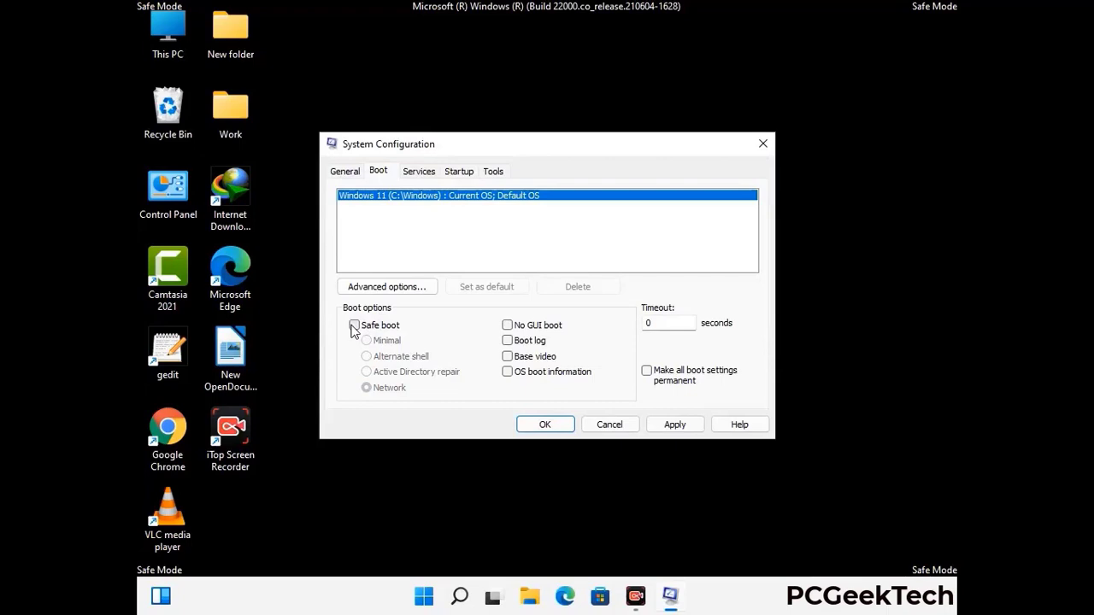